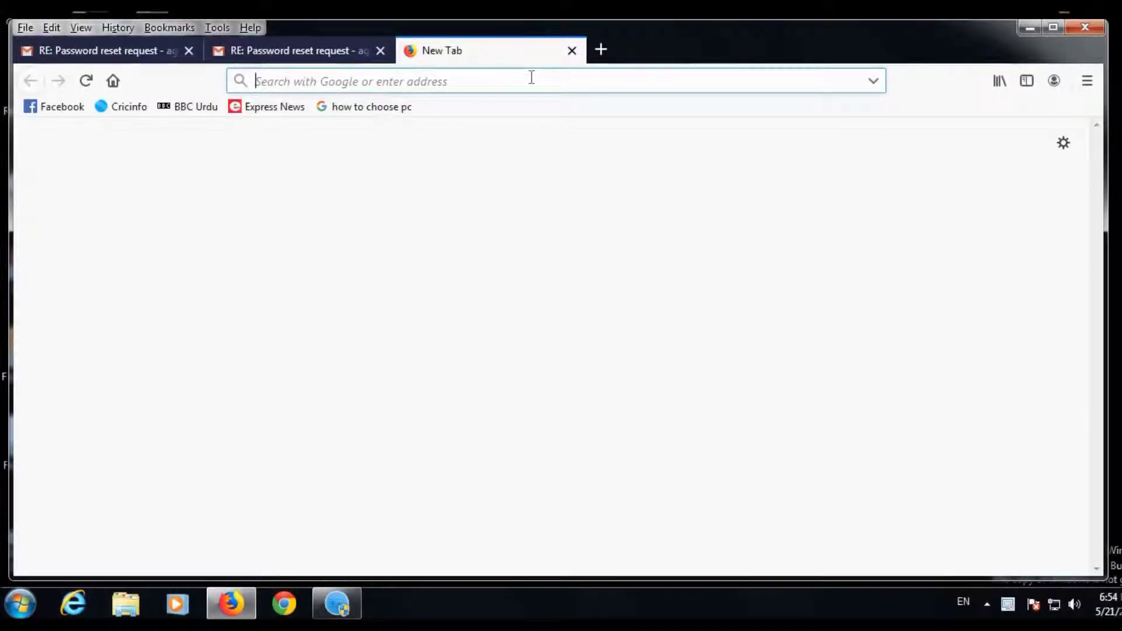
# - Enter HIKVISION.COM in the new tab's address bar to load the Hikvision site
pyautogui.write('HIKVI')
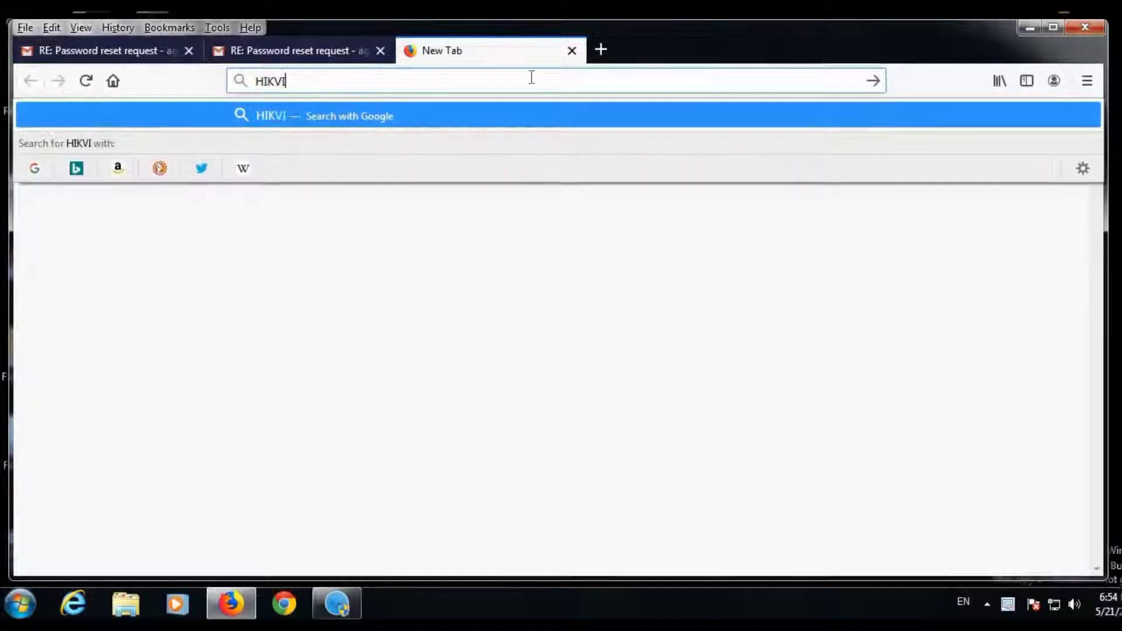
pyautogui.write('SION.COM')
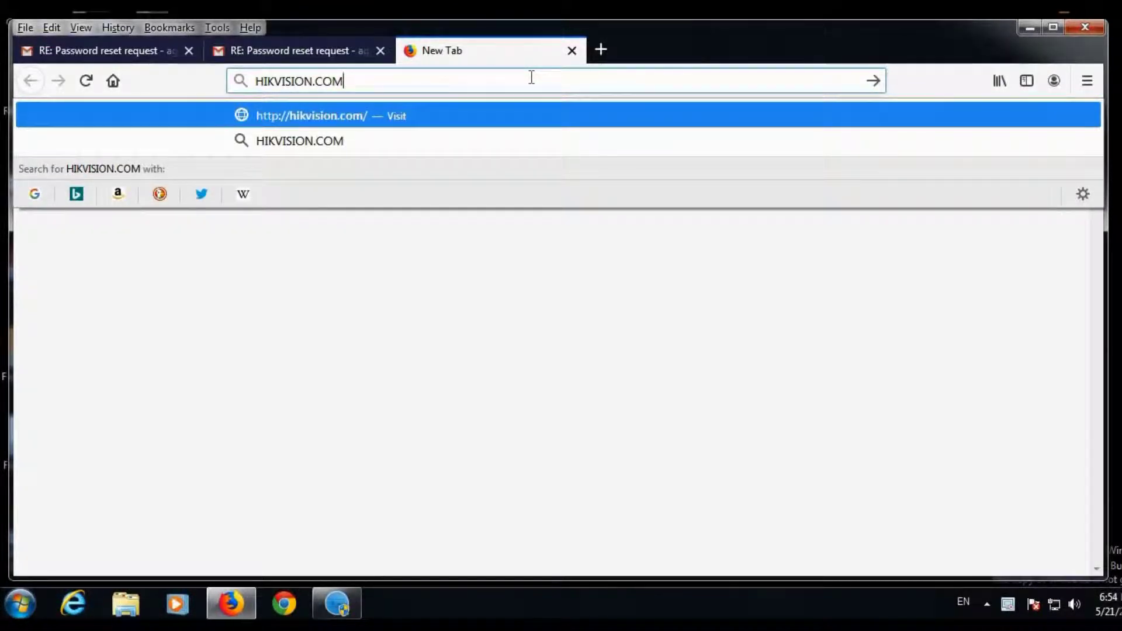
pyautogui.press('Return')
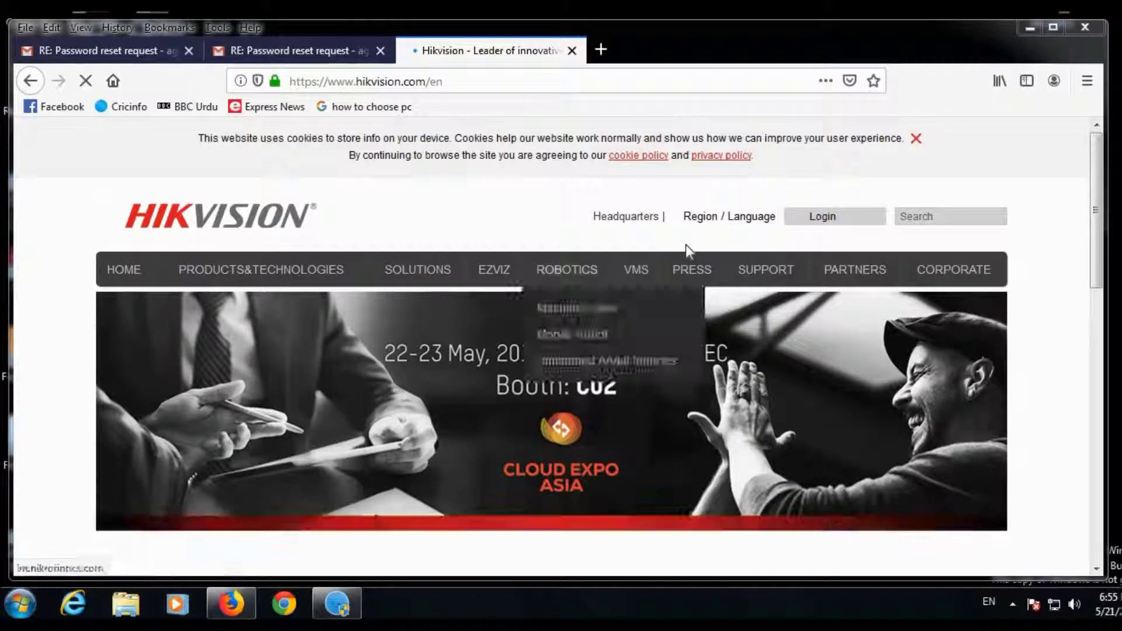
# - Download SADP V3.0.1.7 from Hikvision's Tools downloads page, agreeing to the terms
pyautogui.moveTo(752, 279)
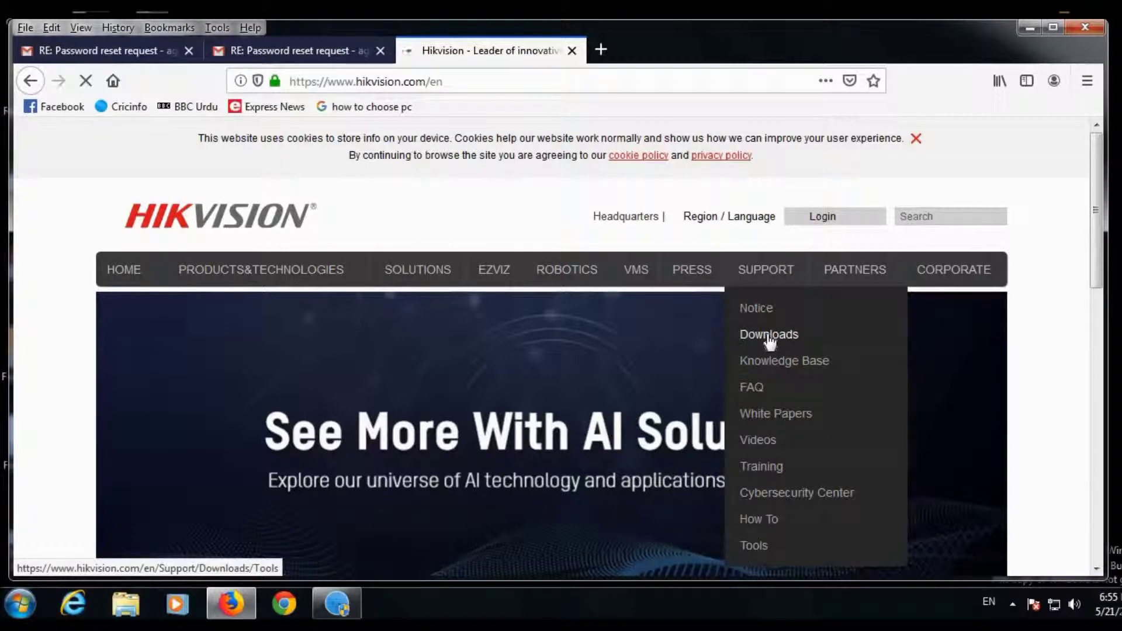
pyautogui.click(769, 338)
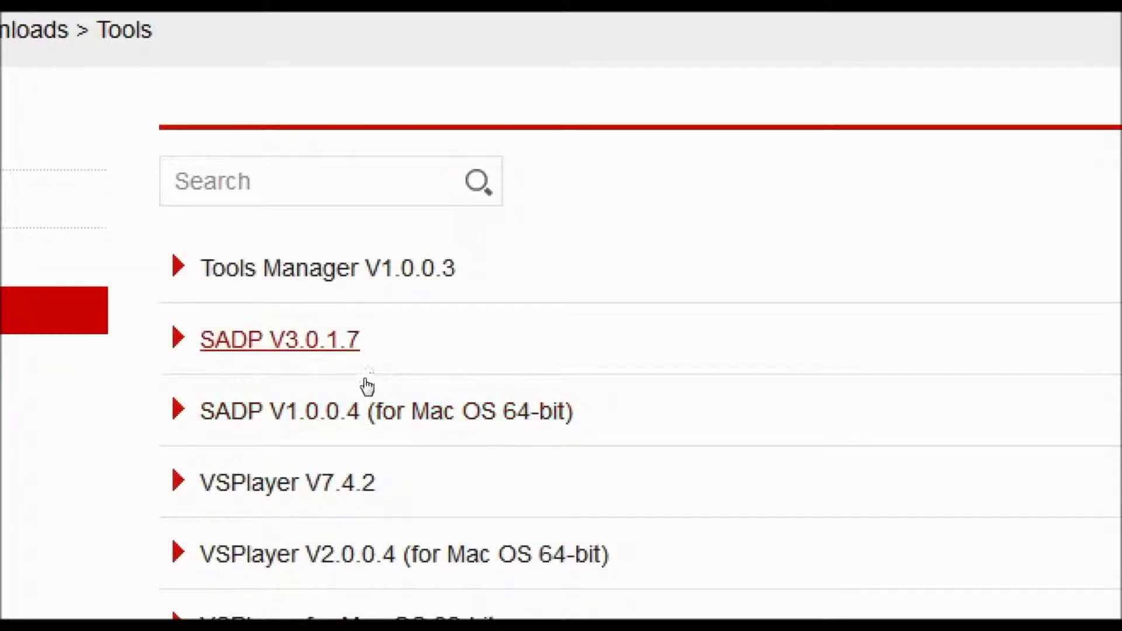
pyautogui.click(320, 380)
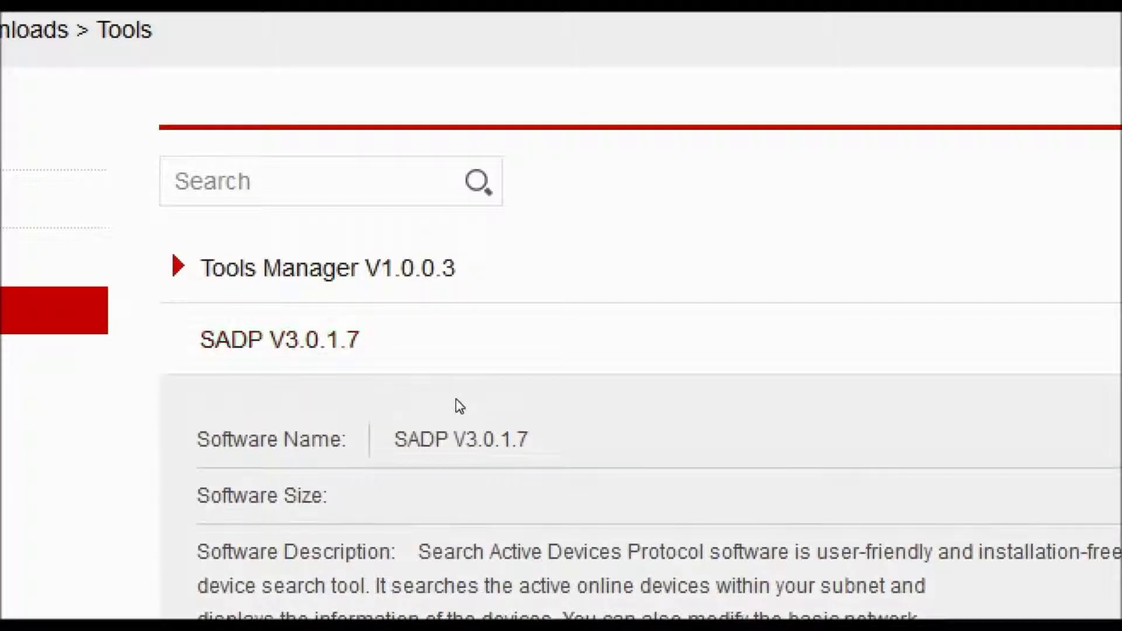
pyautogui.scroll(-3, 457, 403)
pyautogui.scroll(1, 461, 386)
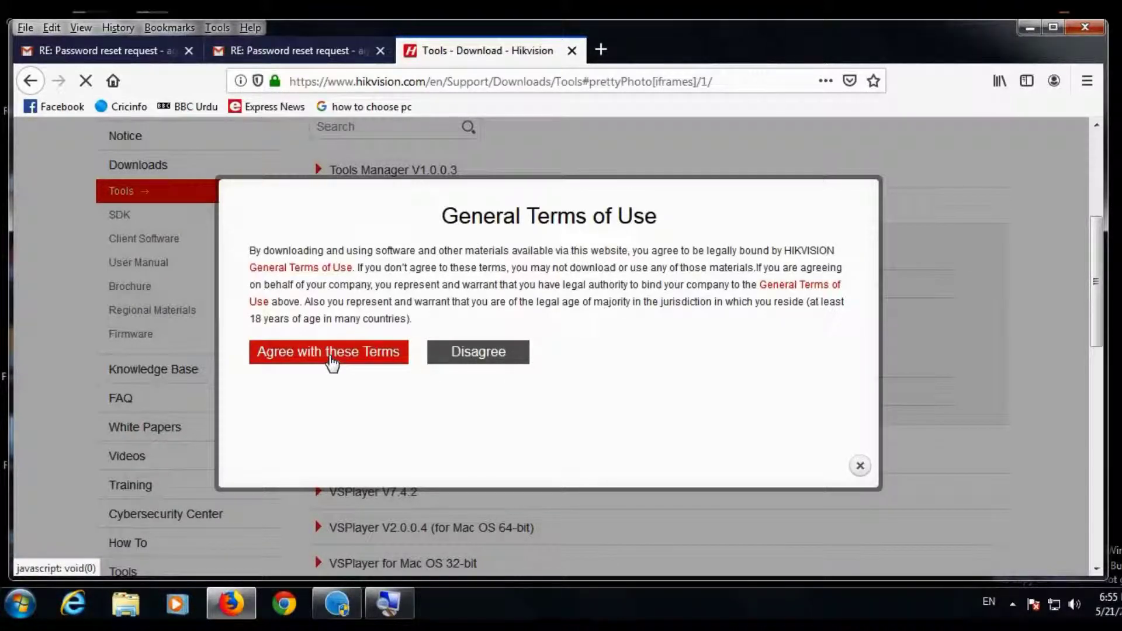
pyautogui.click(332, 353)
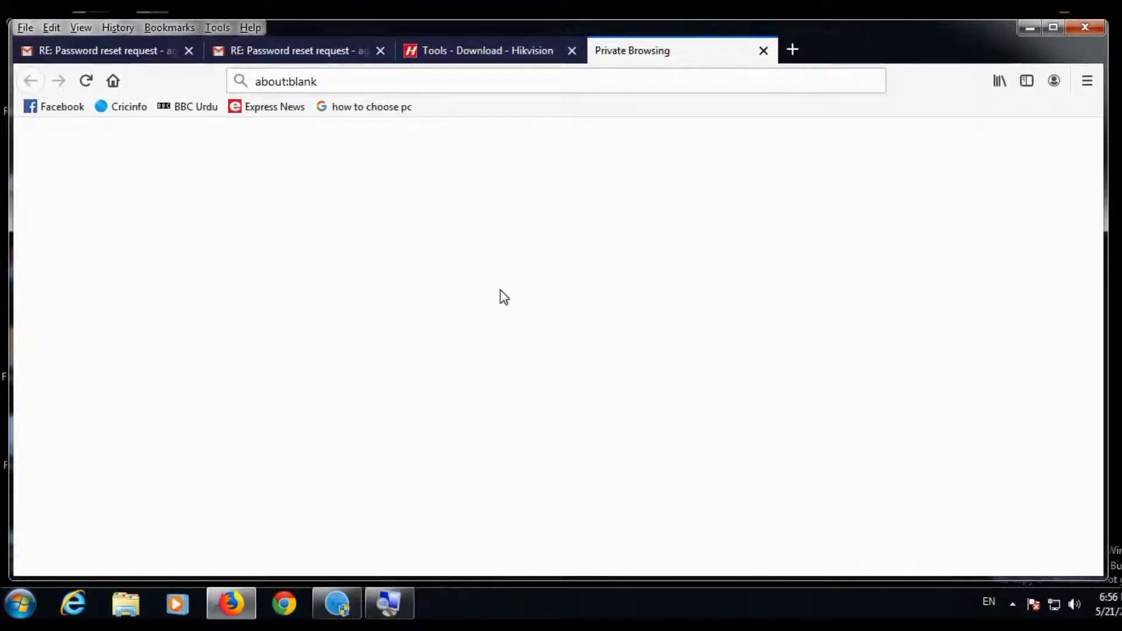
# - Open the downloads folder holding the SADPTool ZIP from Firefox's library
pyautogui.click(999, 80)
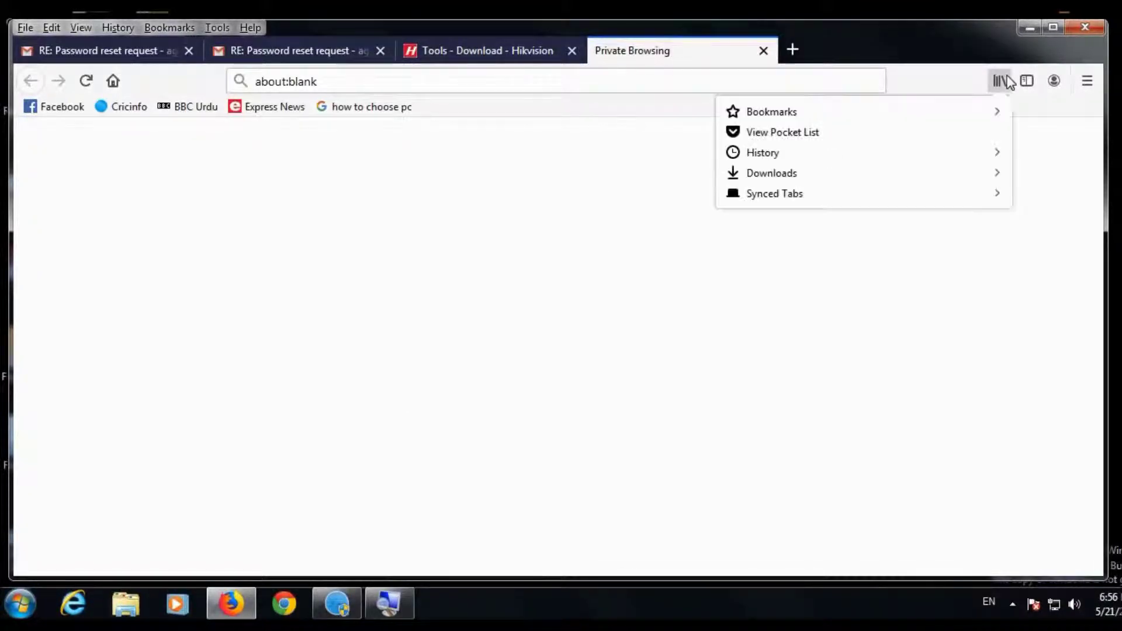
pyautogui.click(838, 174)
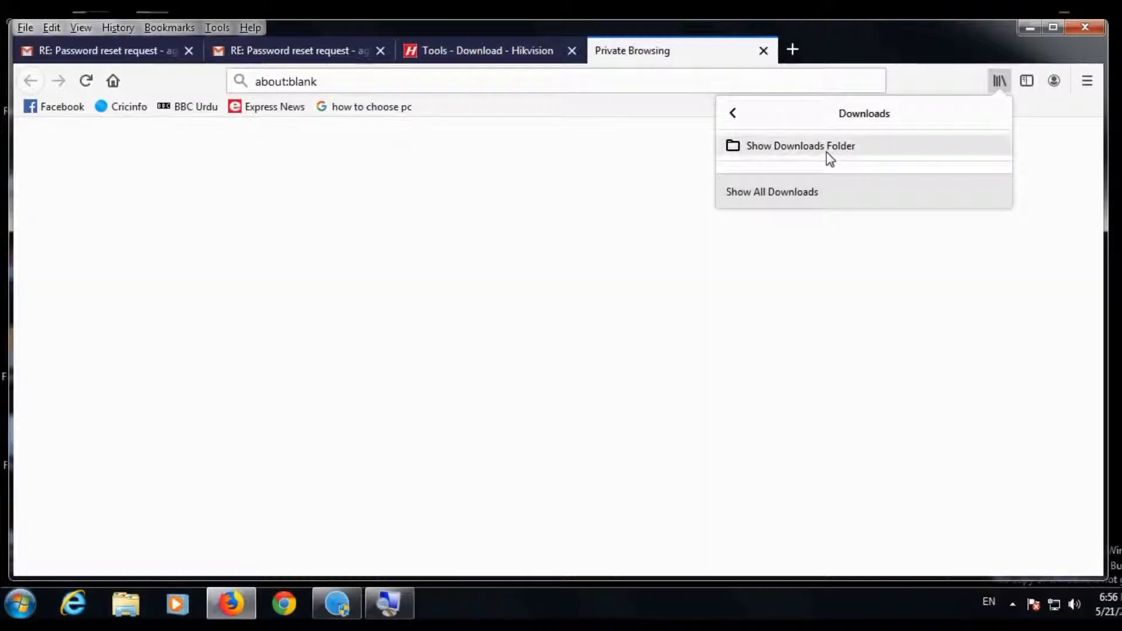
pyautogui.click(827, 154)
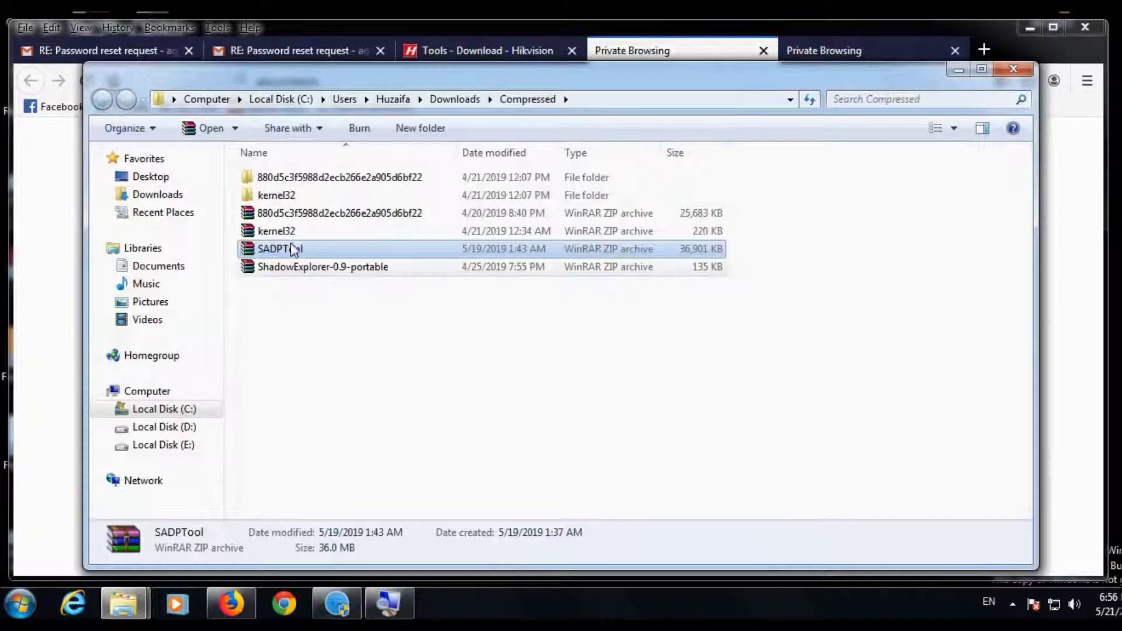
# - Run SADPTool.exe from the SADPTool.zip archive and close WinRAR
pyautogui.doubleClick(286, 247)
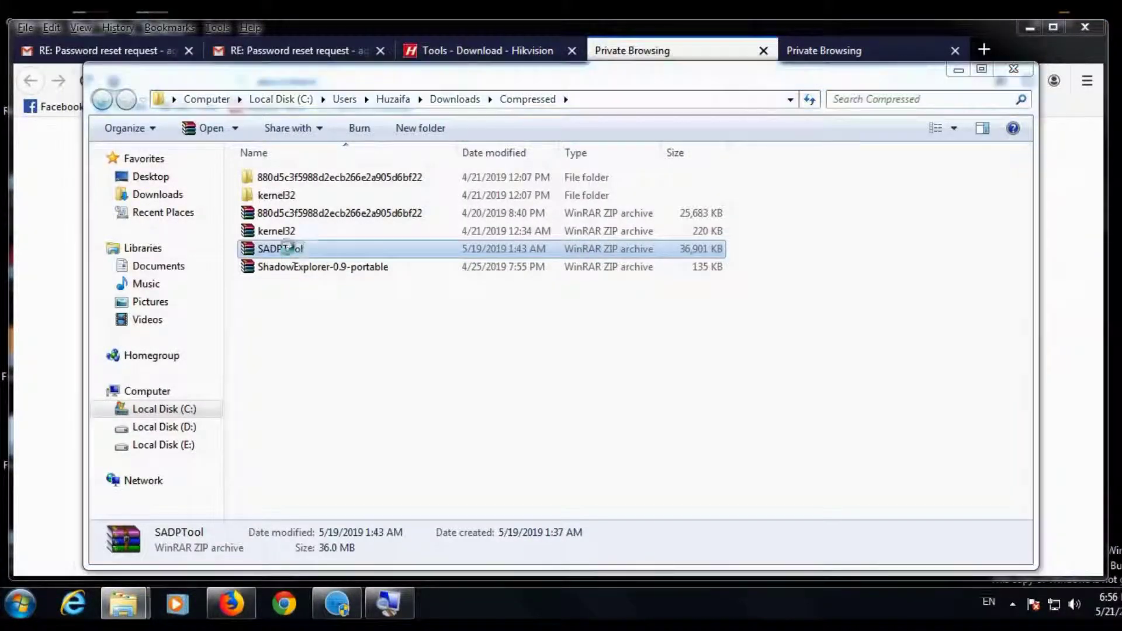
pyautogui.doubleClick(301, 267)
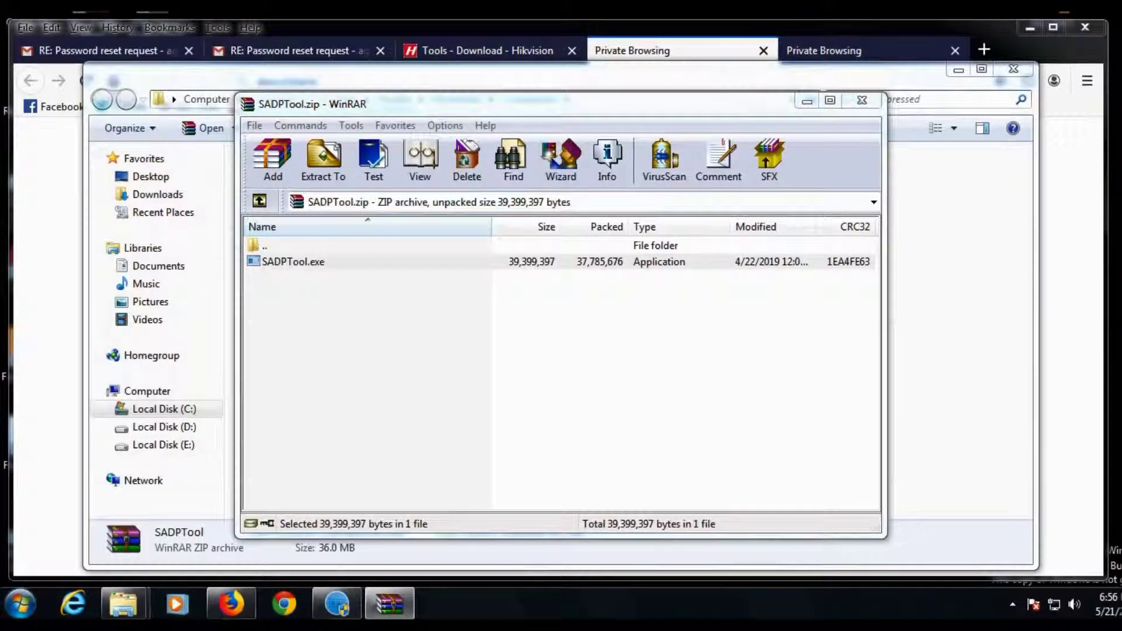
pyautogui.click(861, 100)
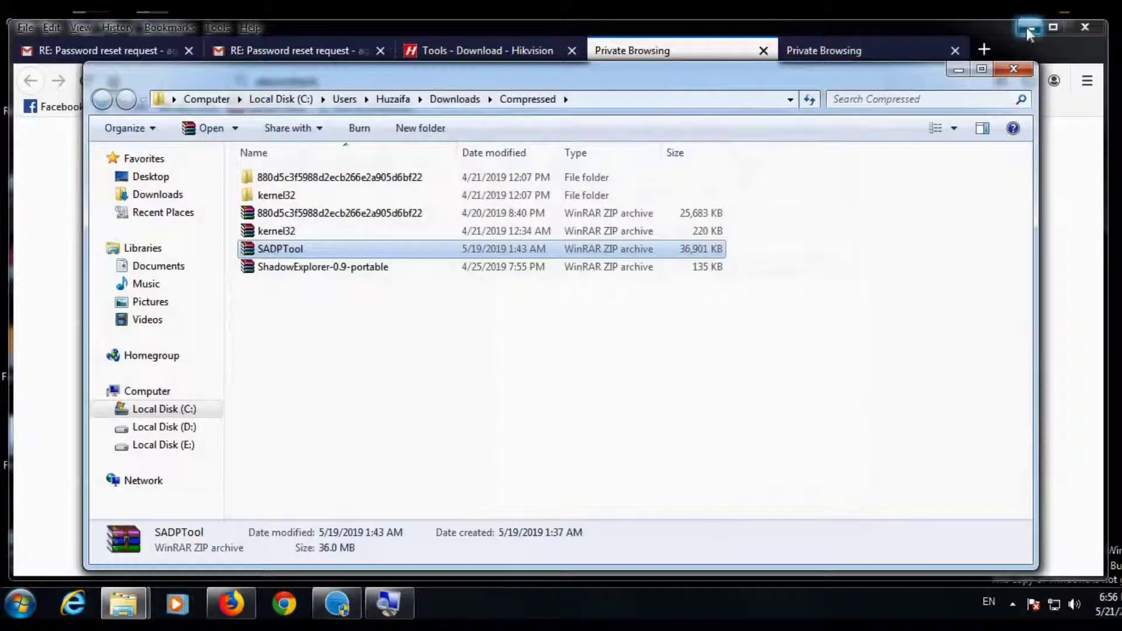
# - Clear all windows to the desktop and launch SADPTool from its icon
pyautogui.click(1029, 27)
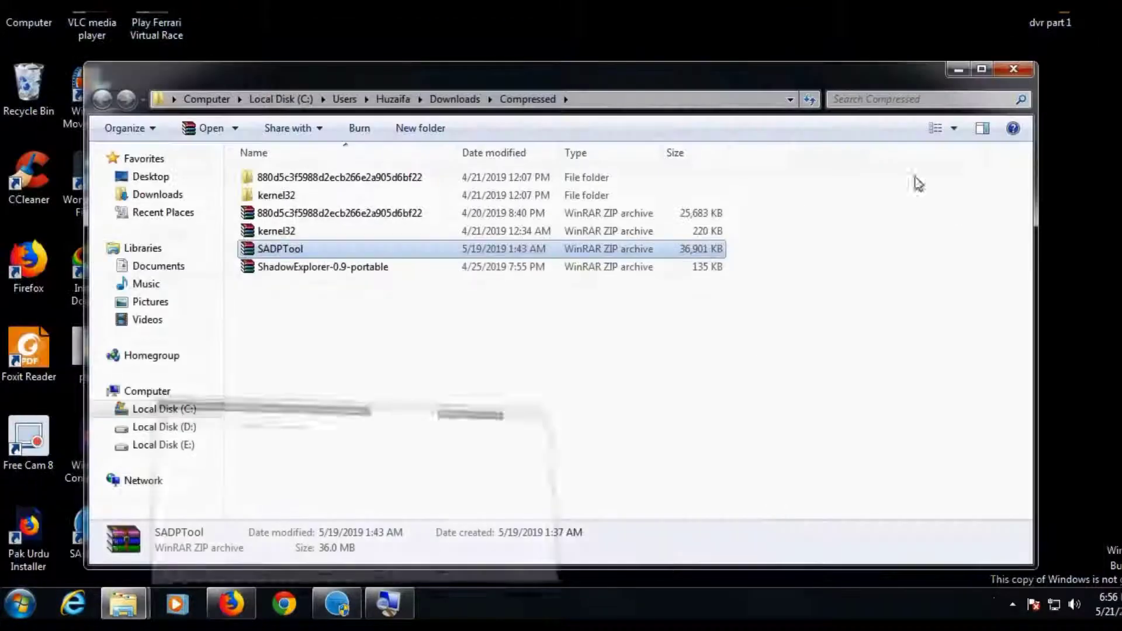
pyautogui.rightClick(566, 597)
pyautogui.click(619, 515)
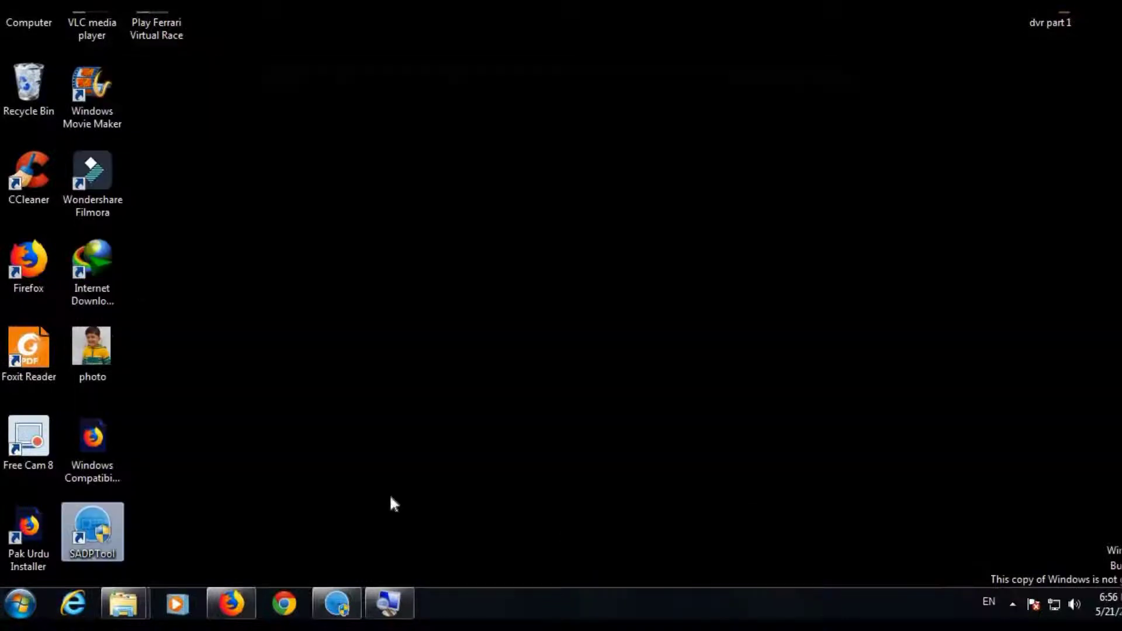
pyautogui.doubleClick(86, 531)
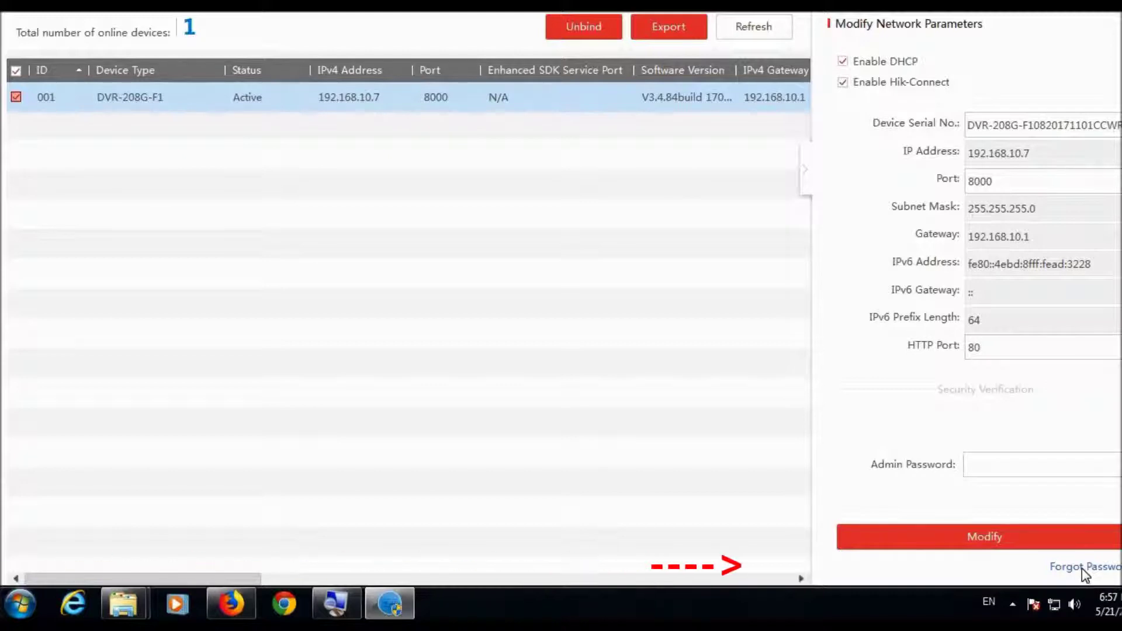
# - Start a Forgot Password reset for the DVR-208G-F1 and begin exporting its key request file
pyautogui.click(1025, 468)
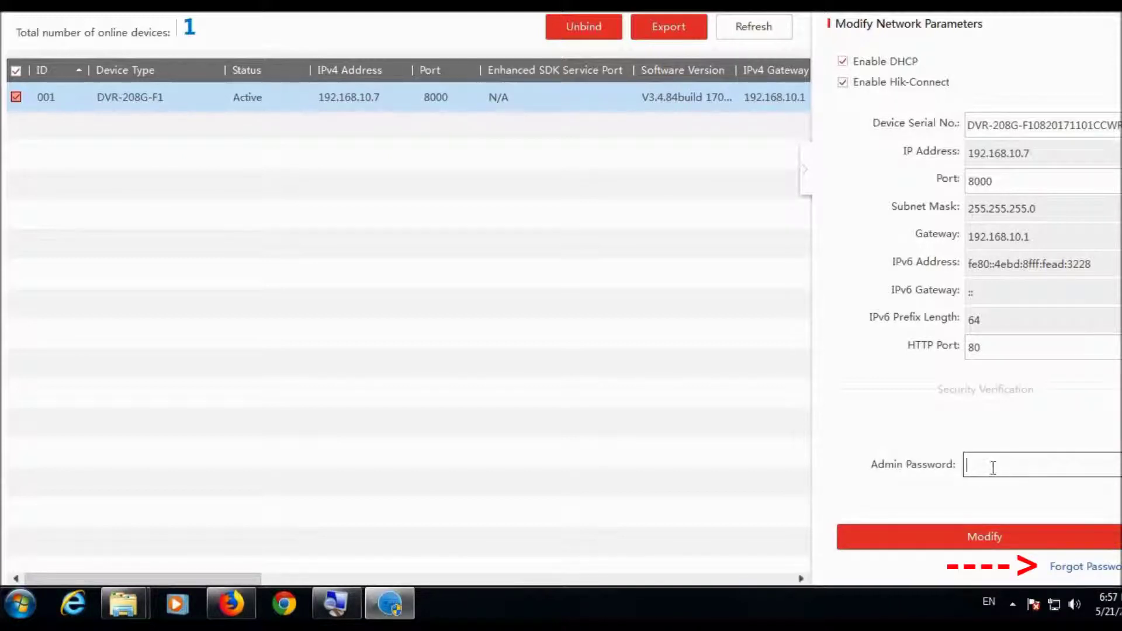
pyautogui.click(1075, 570)
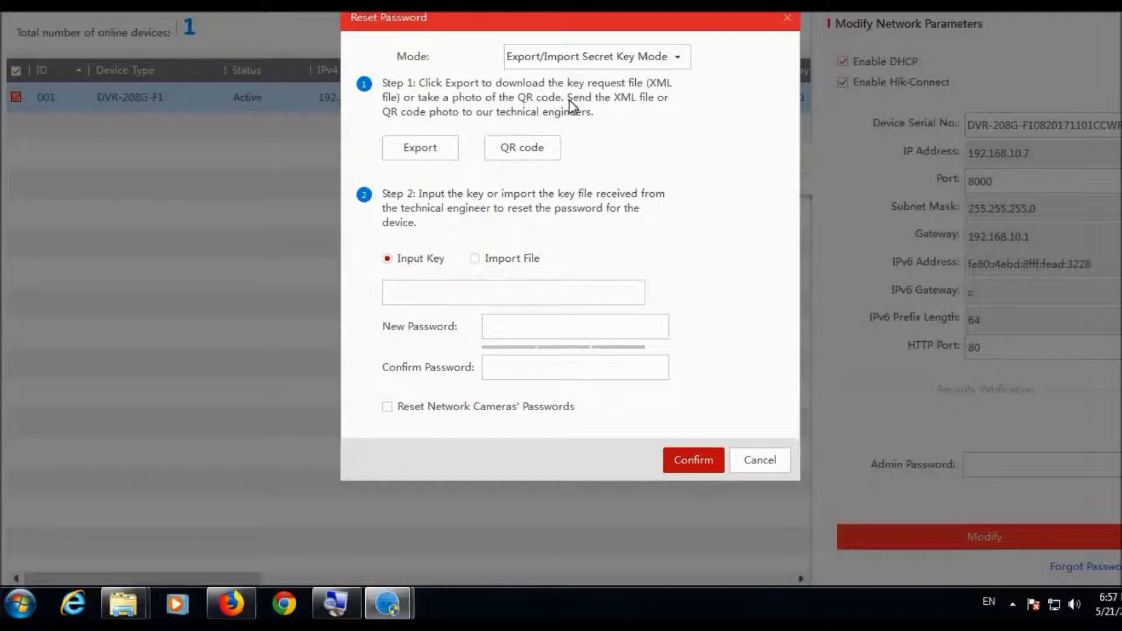
pyautogui.click(424, 154)
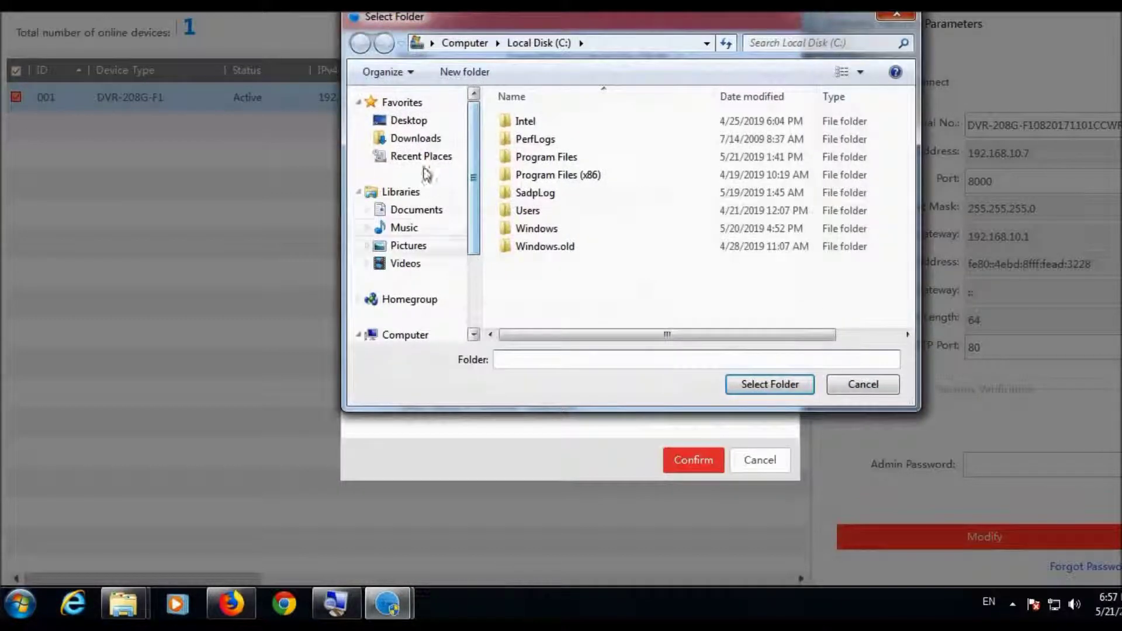
# - Save the key request file to the Desktop, check it there, and bring Firefox back
pyautogui.click(423, 122)
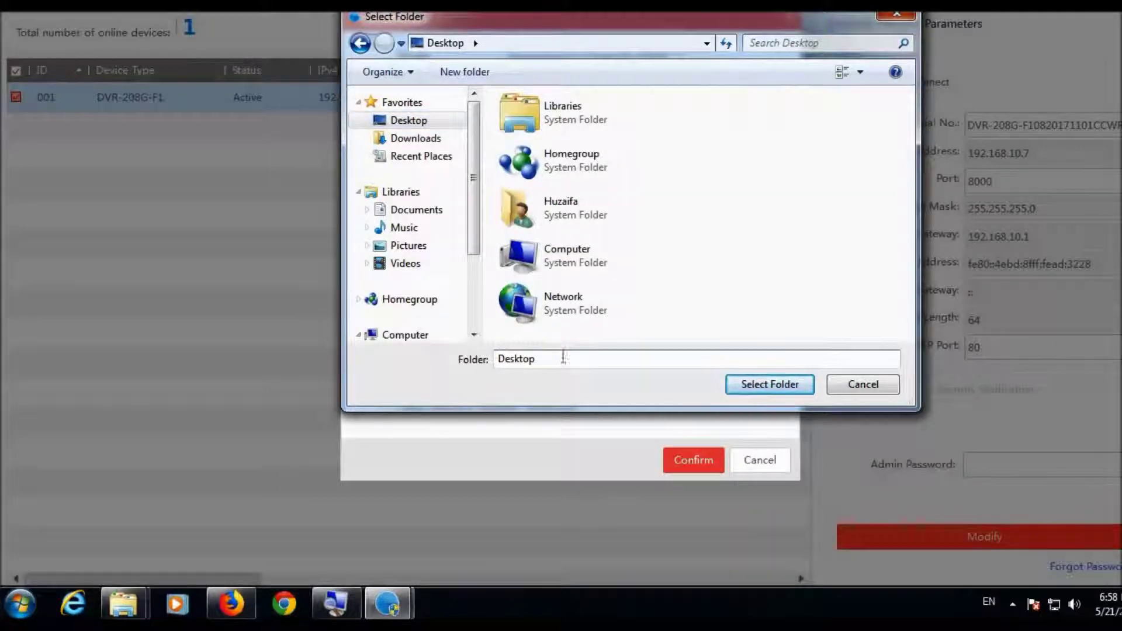
pyautogui.click(764, 383)
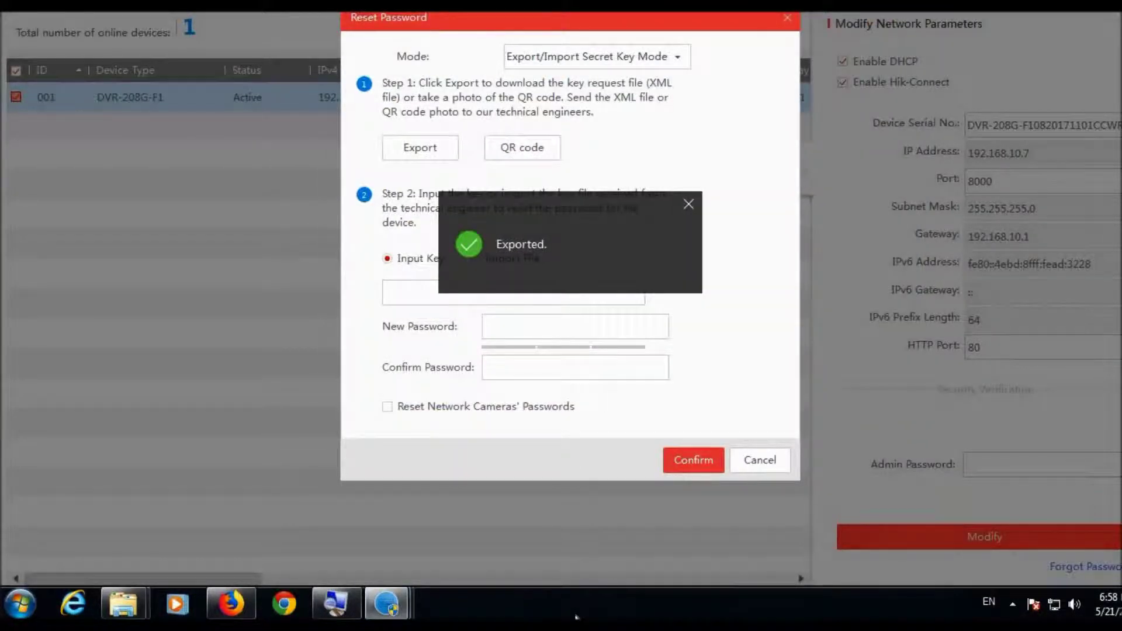
pyautogui.rightClick(576, 617)
pyautogui.click(611, 534)
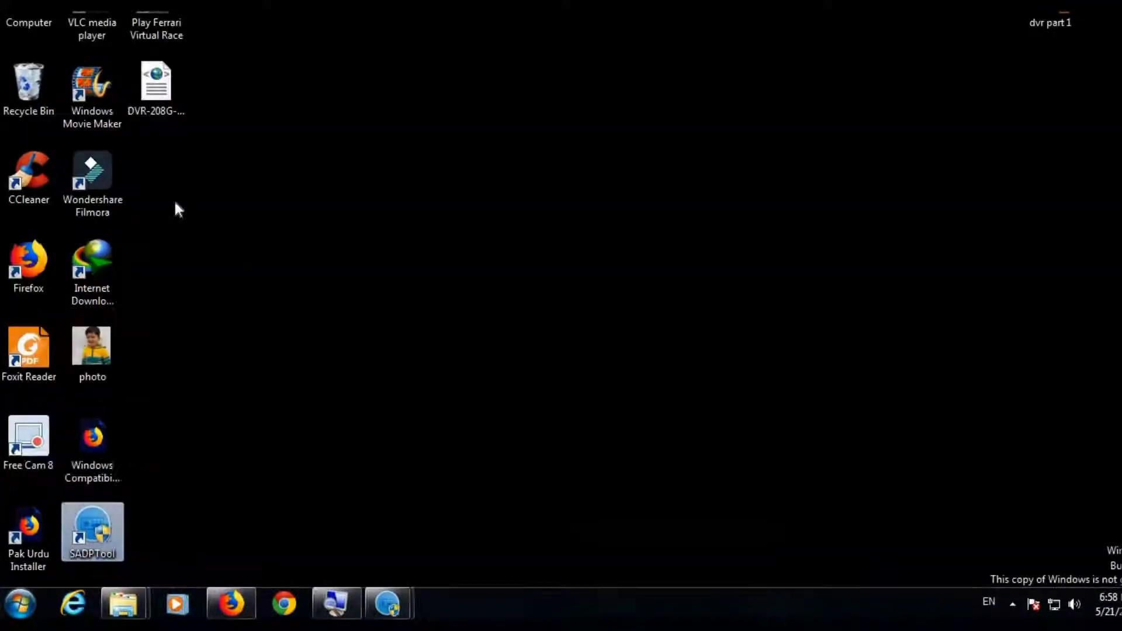
pyautogui.click(149, 108)
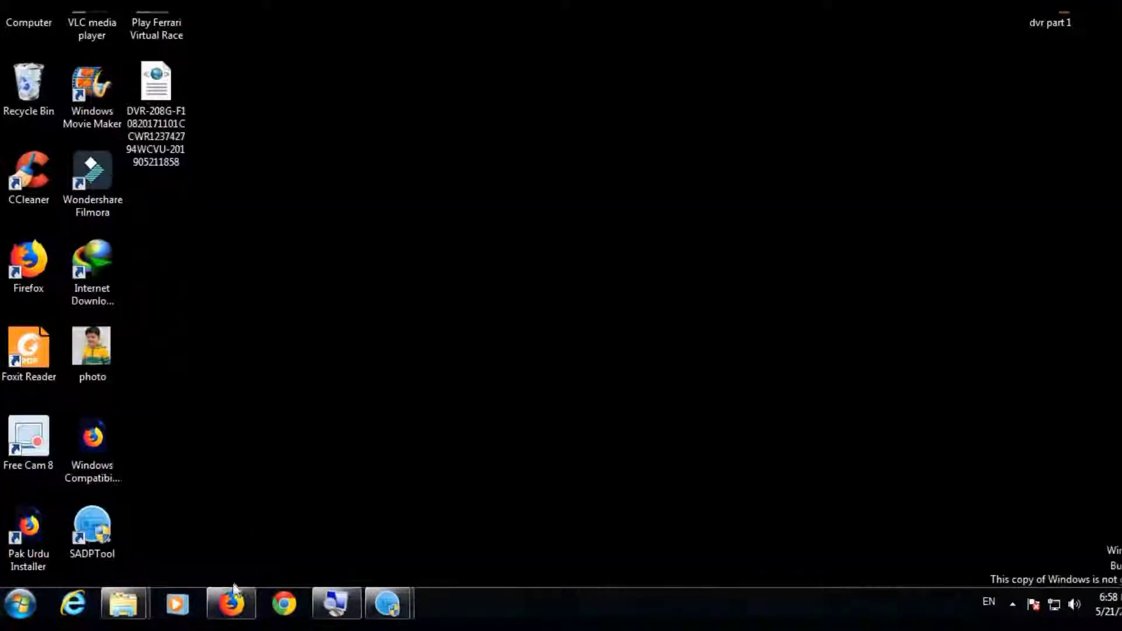
pyautogui.click(232, 603)
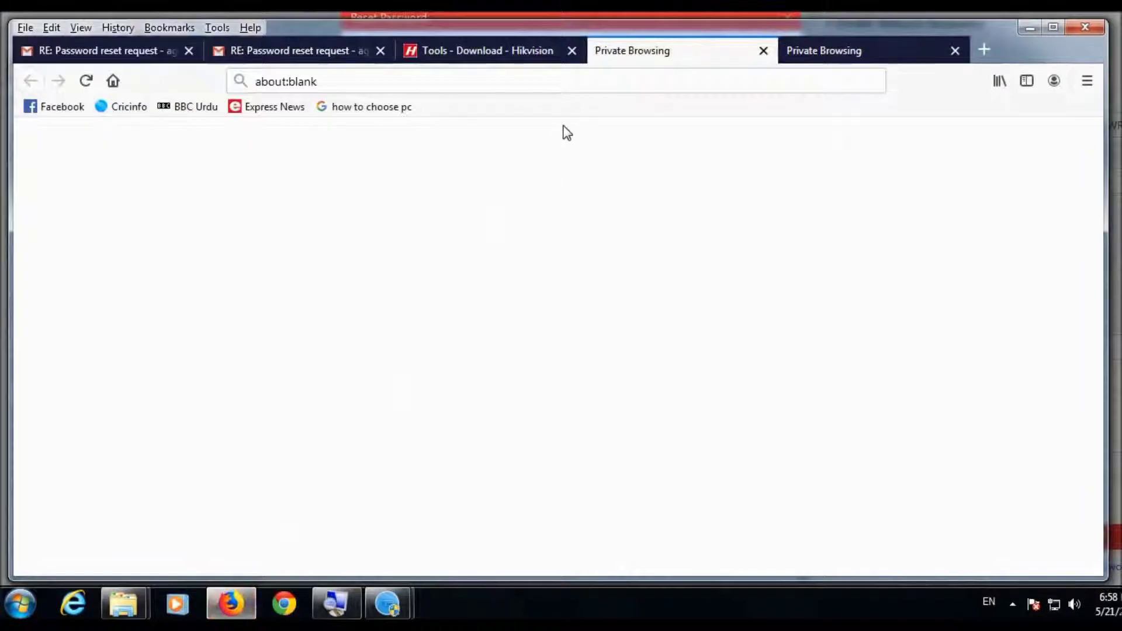
# - Search Google for 'HIKVISION SUPPORT EMAIL ADDRESSES' and open the Contact Us-Hikvision result
pyautogui.click(311, 51)
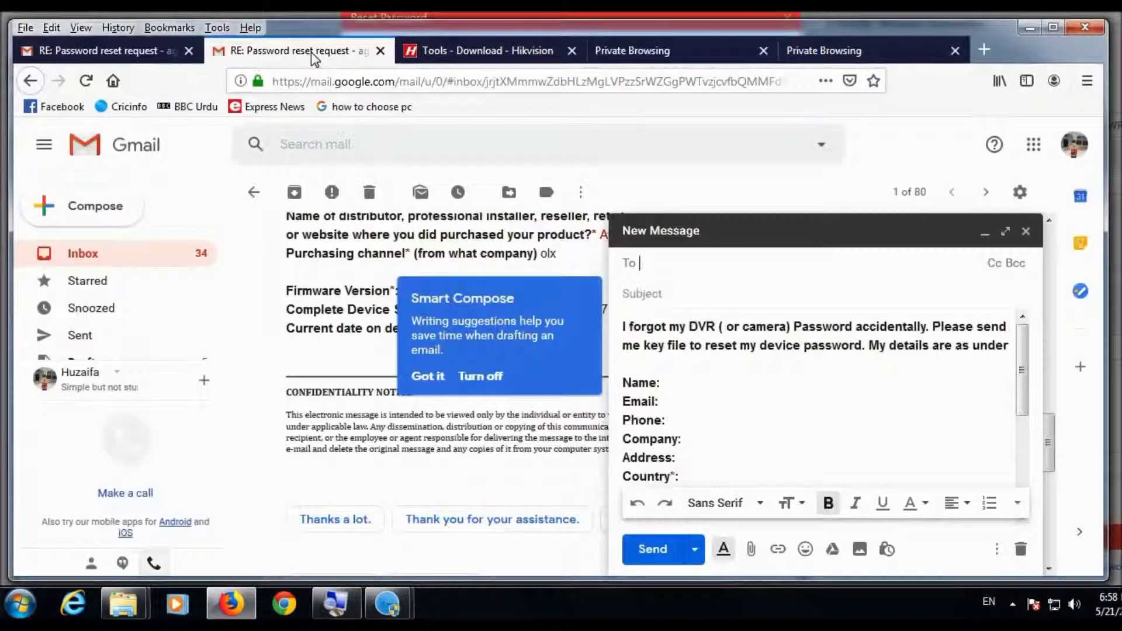
pyautogui.click(478, 51)
pyautogui.click(693, 82)
pyautogui.write('HI')
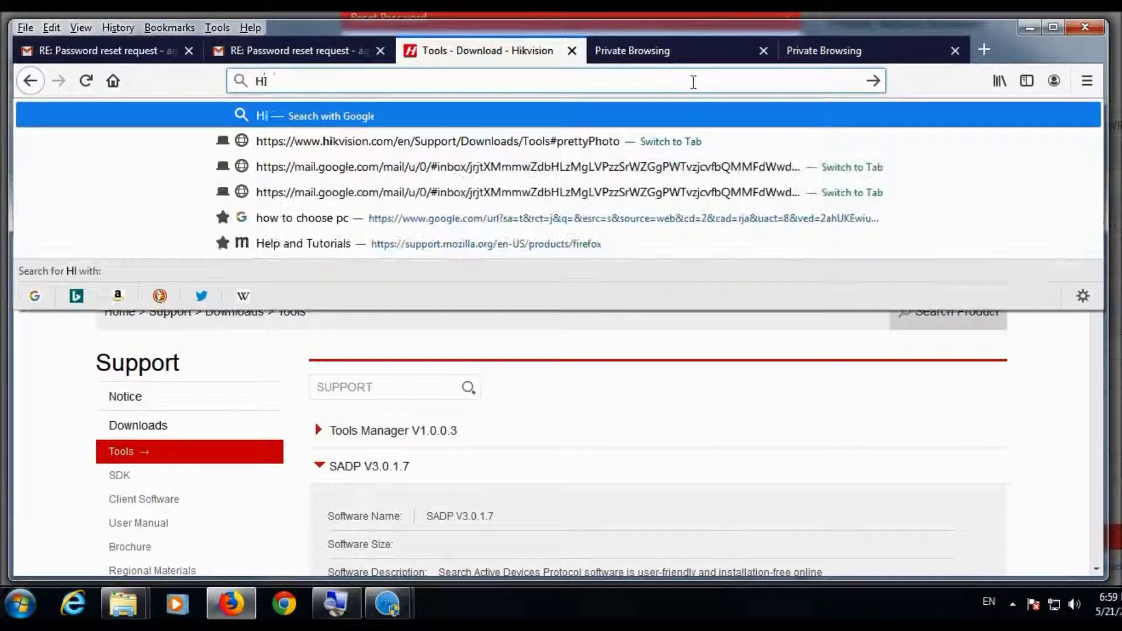
pyautogui.write('KVISION SUP')
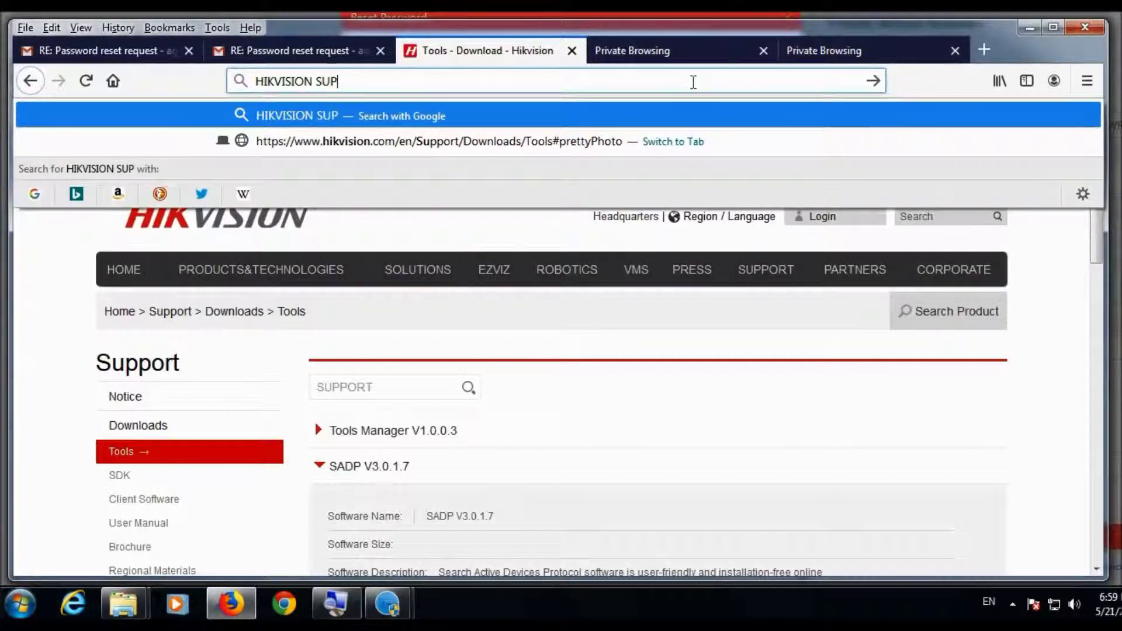
pyautogui.write('PORT EMAIL ADD')
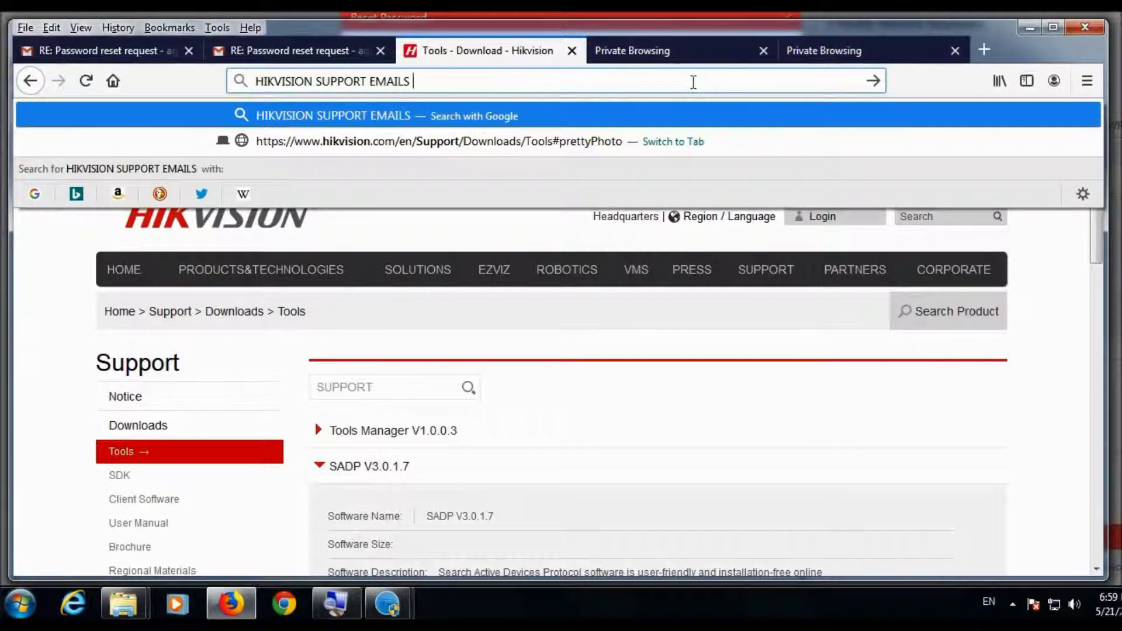
pyautogui.write('RESSES')
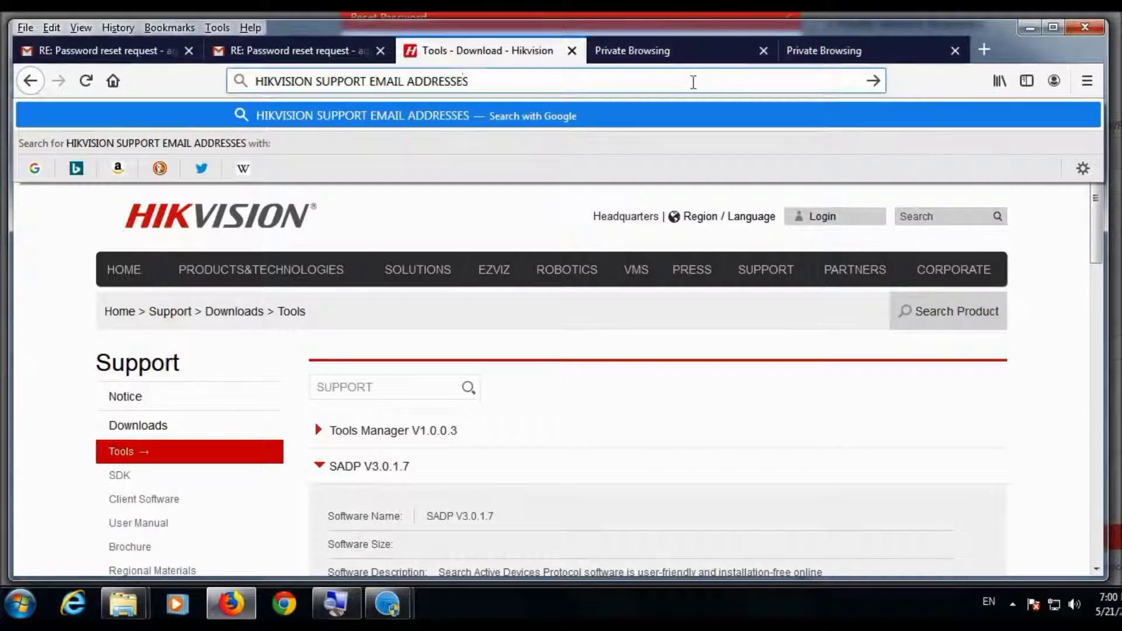
pyautogui.press('Return')
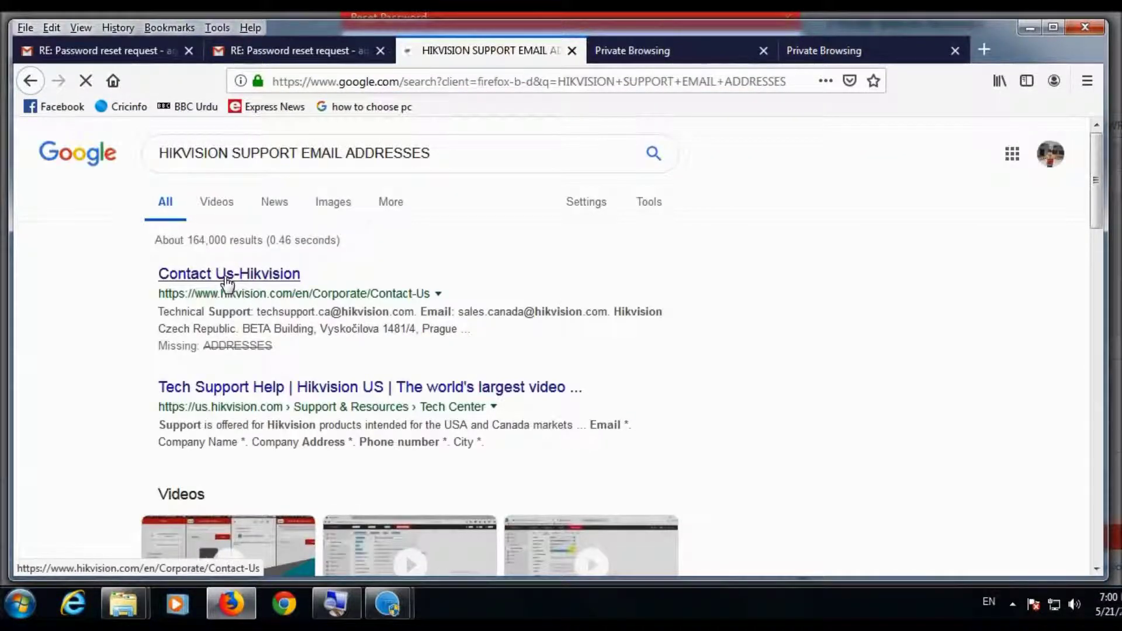
pyautogui.click(284, 289)
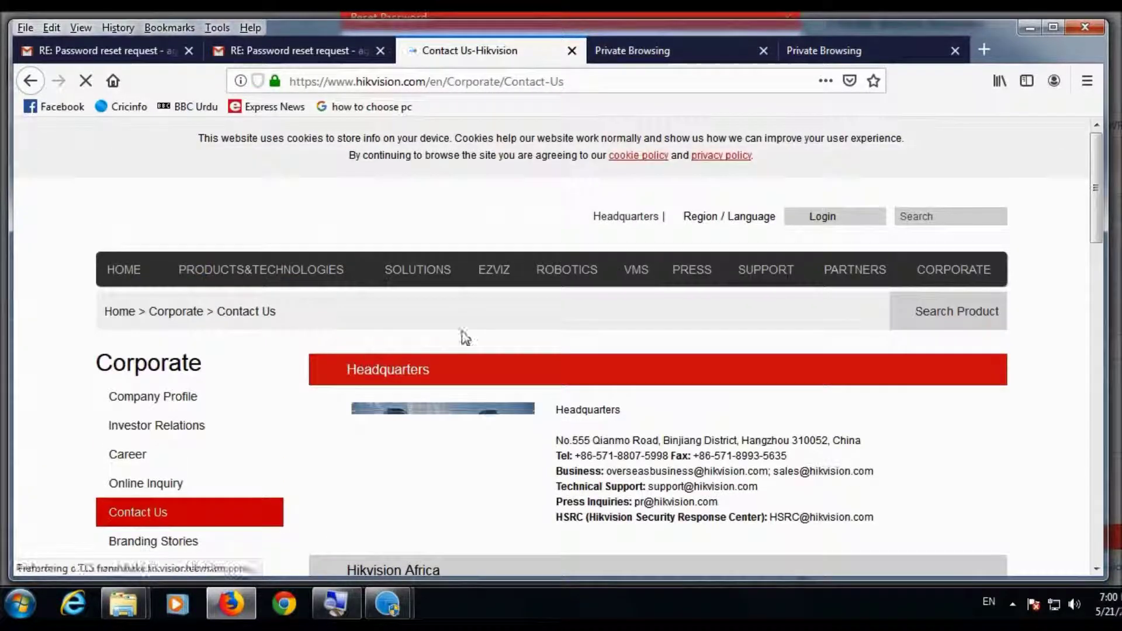
pyautogui.scroll(-3, 488, 346)
# - Copy the Middle East & North Africa technical support e-mail address, then return to Gmail
pyautogui.scroll(-3, 532, 328)
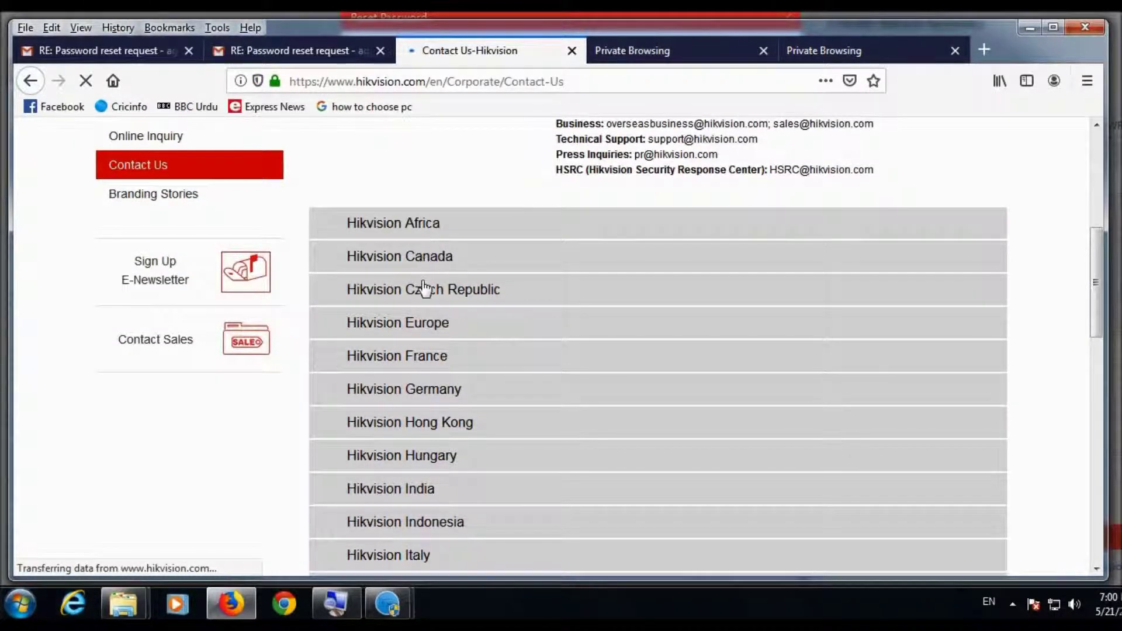
pyautogui.scroll(-3, 455, 325)
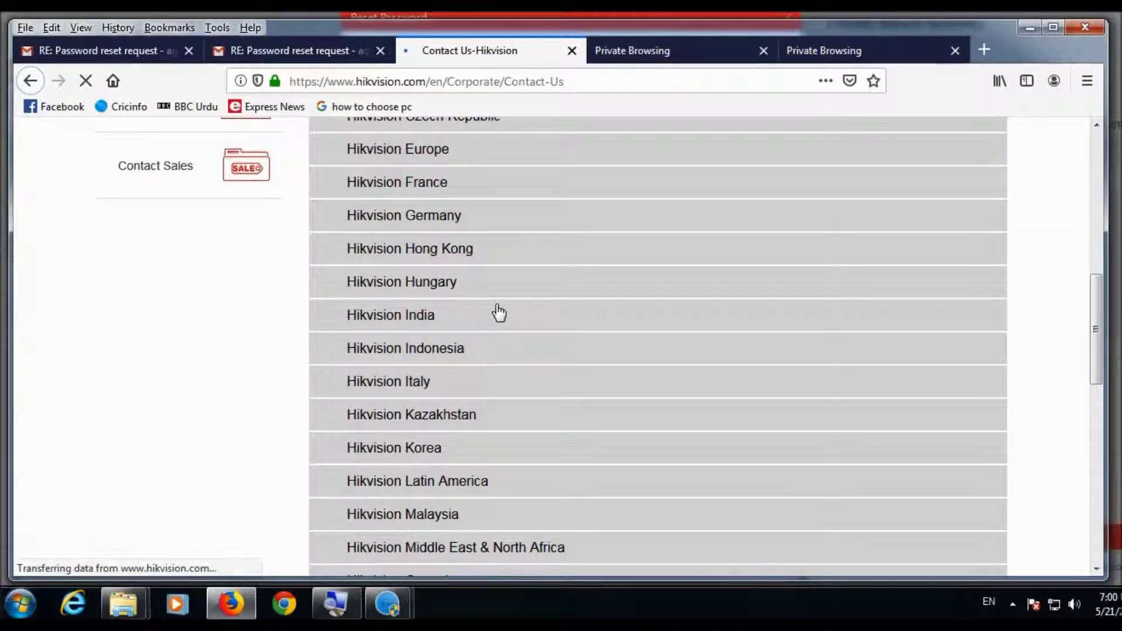
pyautogui.scroll(-3, 514, 313)
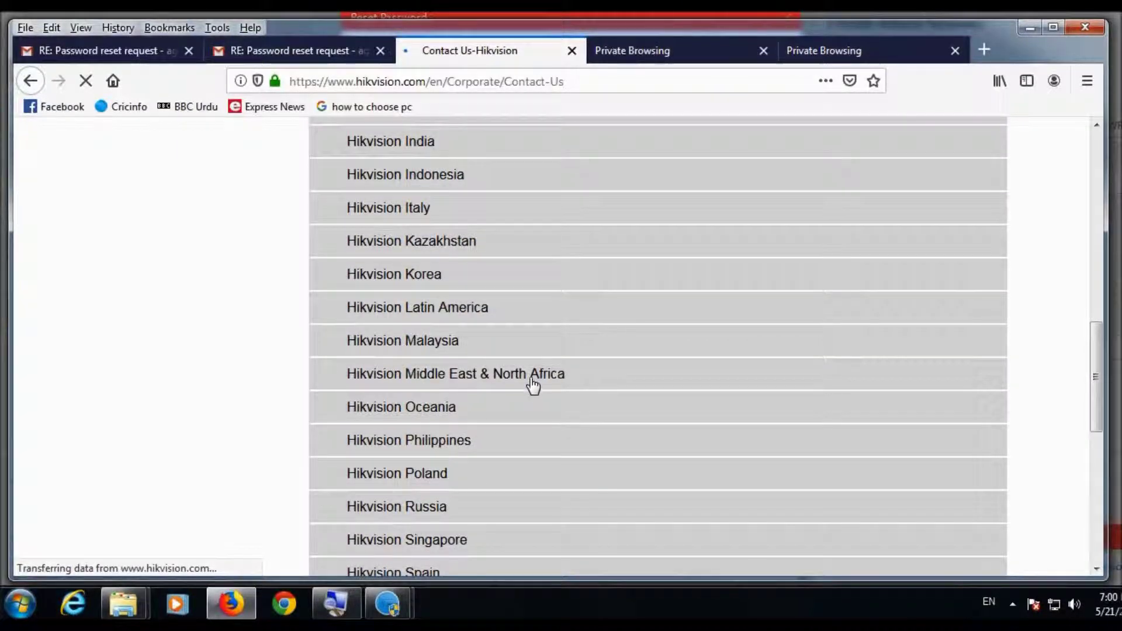
pyautogui.click(451, 385)
pyautogui.scroll(-3, 555, 380)
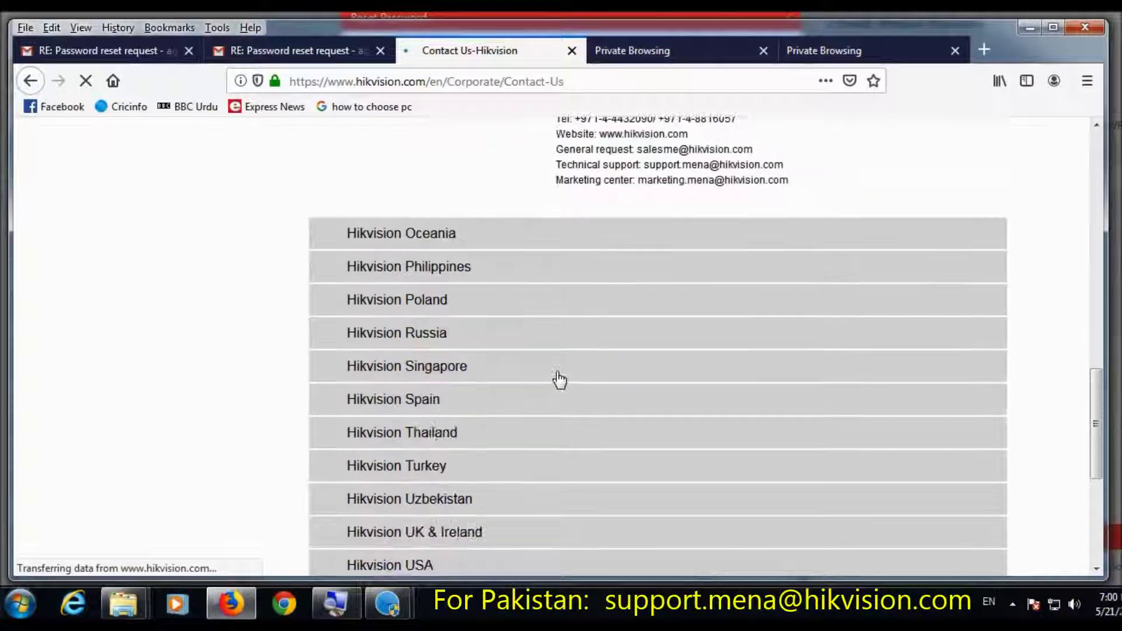
pyautogui.scroll(3, 561, 382)
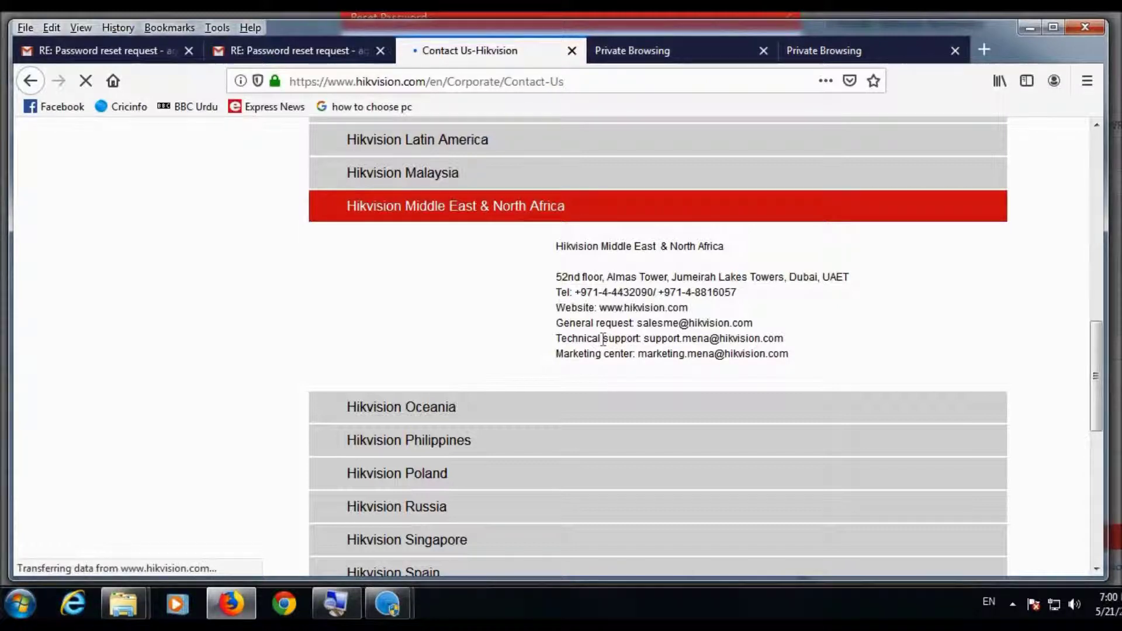
pyautogui.moveTo(671, 336); pyautogui.dragTo(796, 340)
pyautogui.rightClick(769, 334)
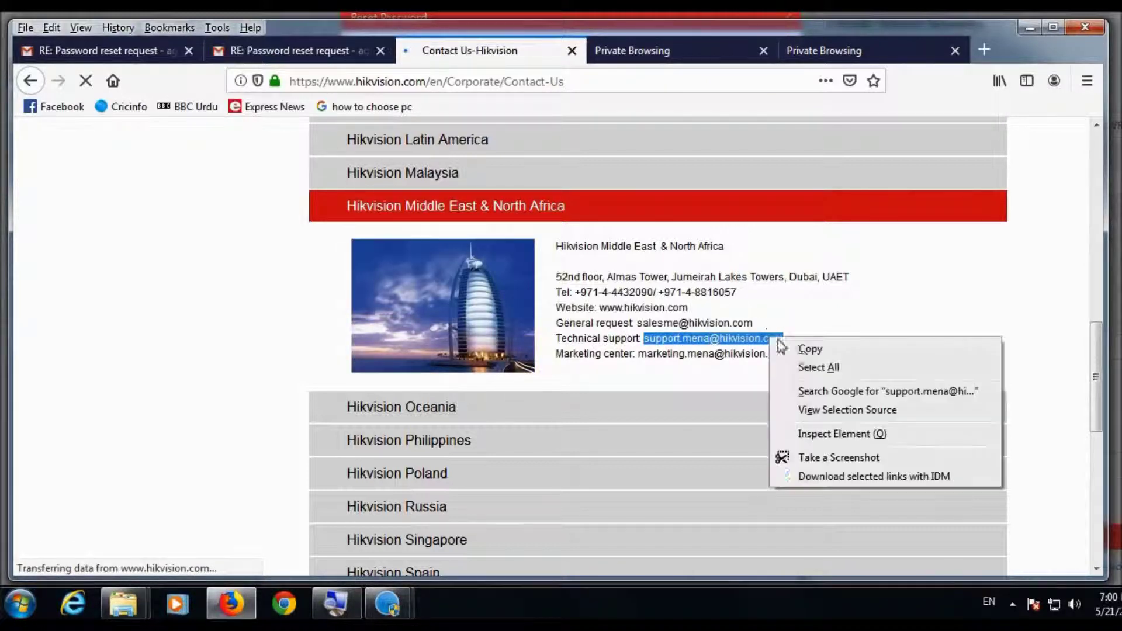
pyautogui.click(809, 346)
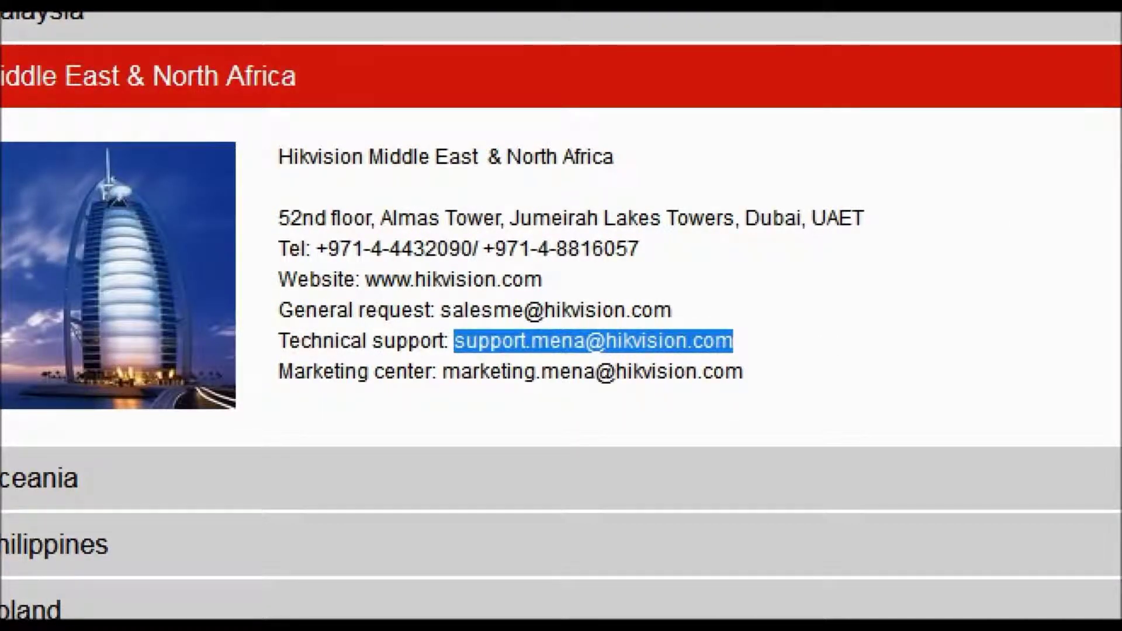
pyautogui.click(785, 340)
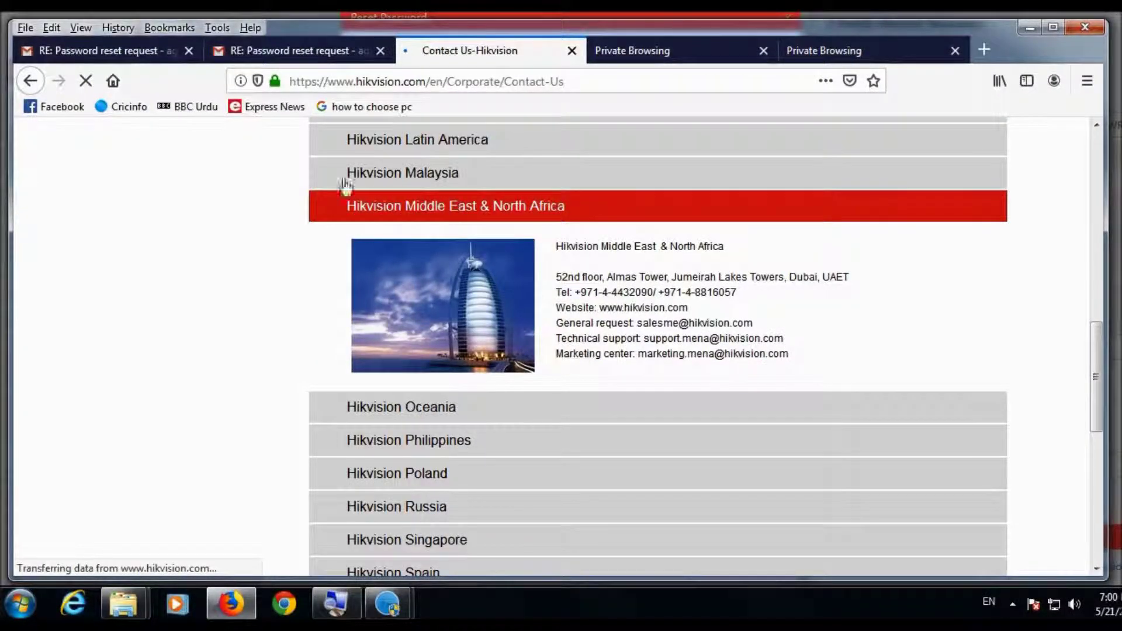
pyautogui.click(288, 49)
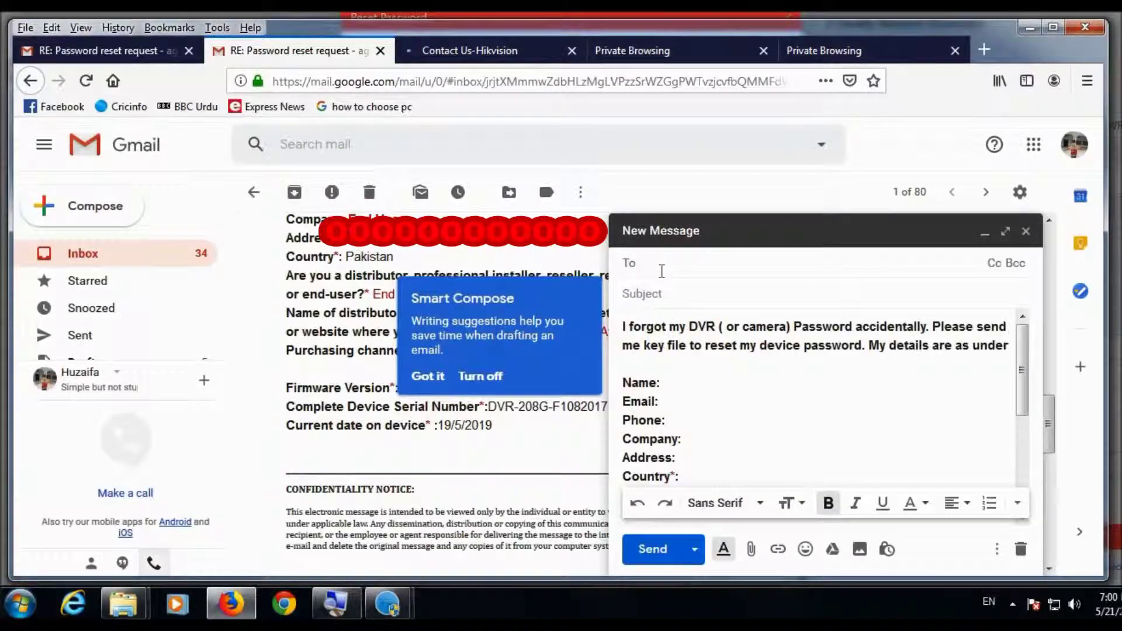
# - Paste the support address as recipient and enter the subject 'DVR Password reset'
pyautogui.rightClick(660, 264)
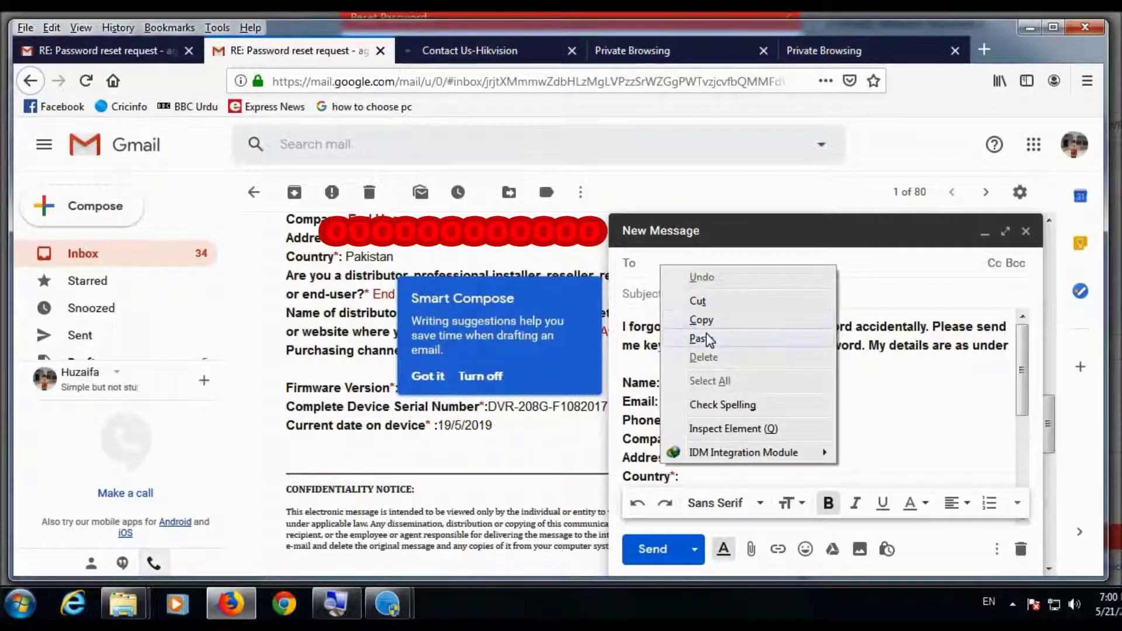
pyautogui.click(706, 334)
pyautogui.click(691, 289)
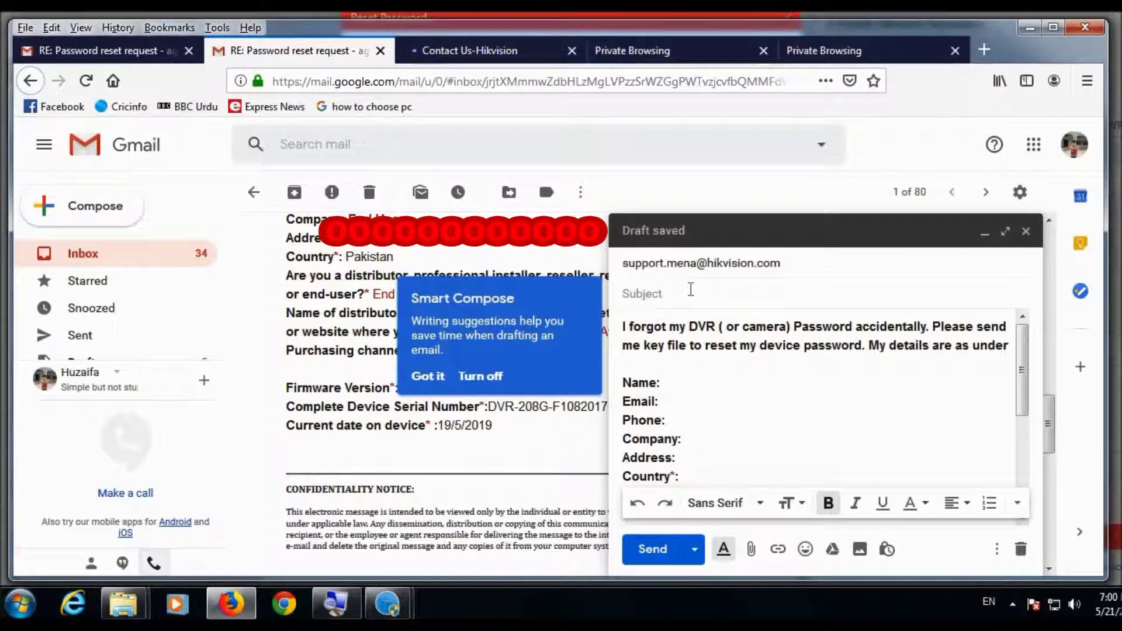
pyautogui.write('dv')
pyautogui.press('BackSpace')
pyautogui.press('BackSpace')
pyautogui.write('DVR')
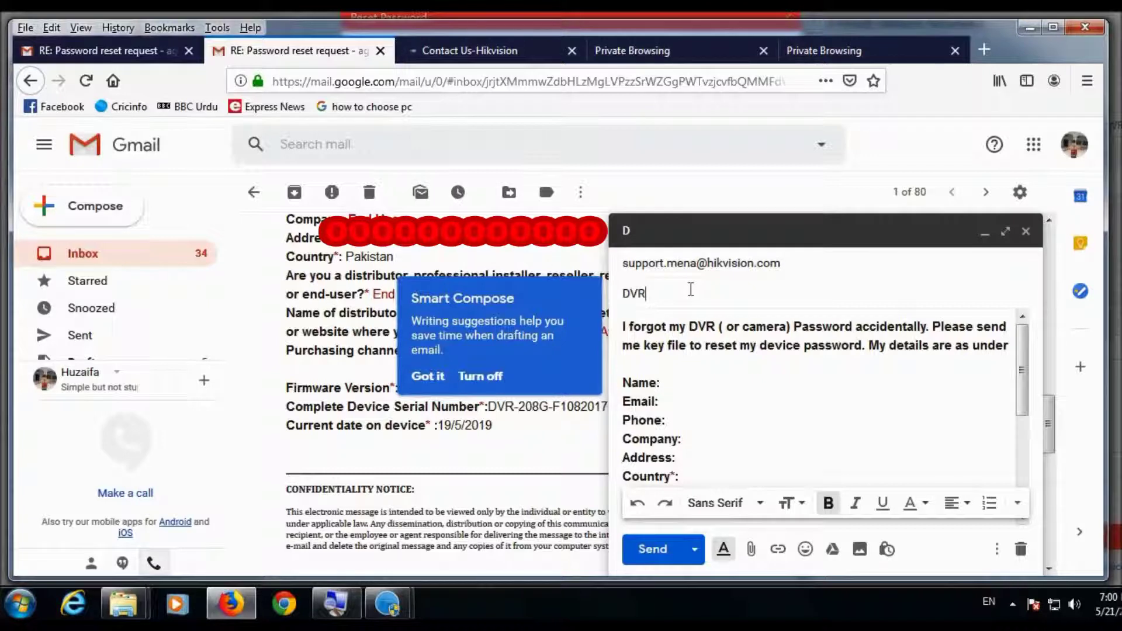
pyautogui.write(' Password reset')
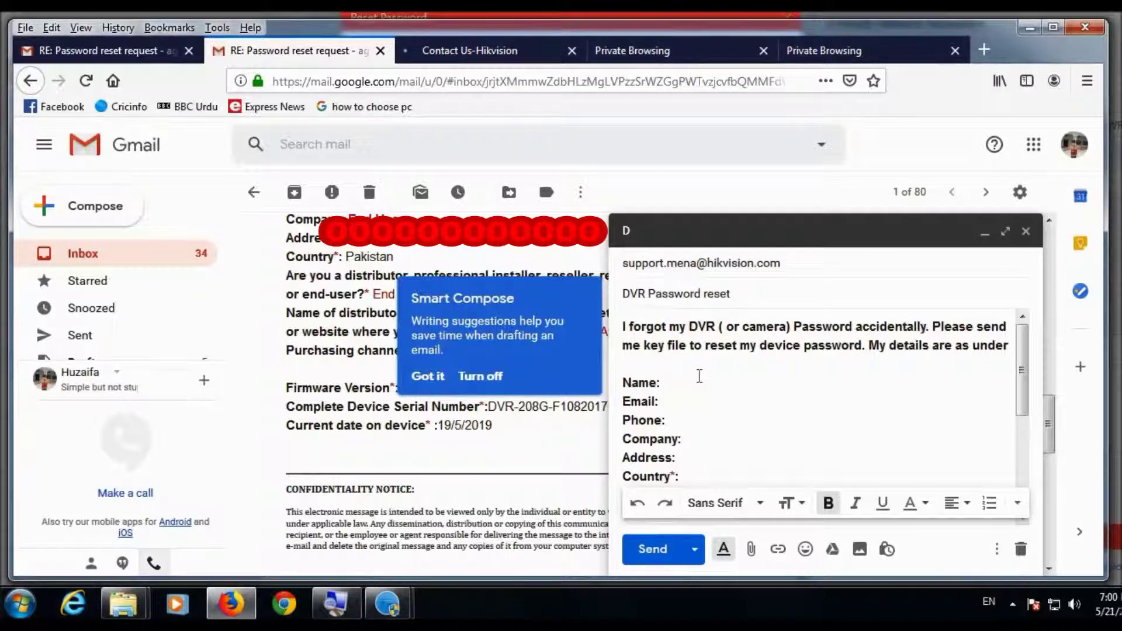
# - Review and touch up the request body's contact and date details, then send it
pyautogui.scroll(-5, 697, 384)
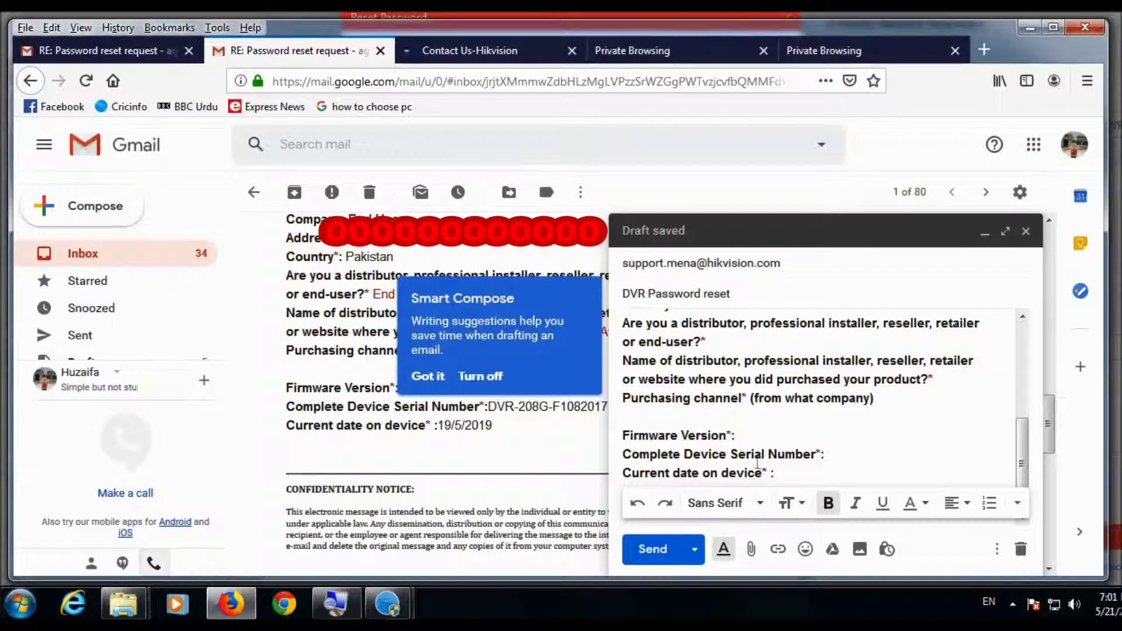
pyautogui.scroll(3, 757, 463)
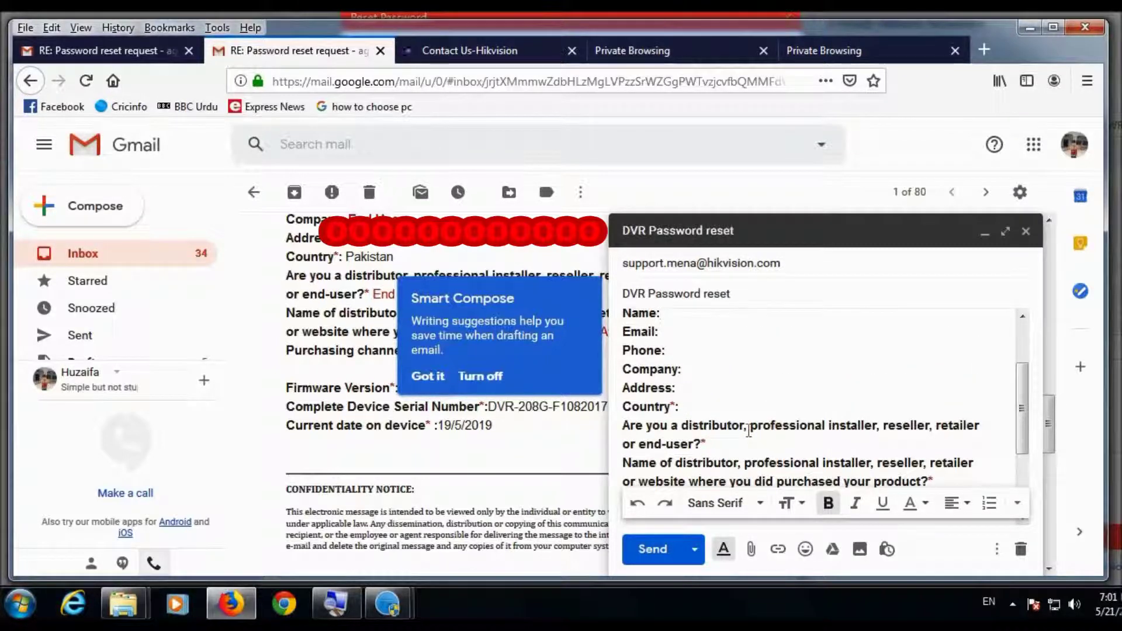
pyautogui.scroll(2, 748, 431)
pyautogui.scroll(-3, 746, 431)
pyautogui.scroll(3, 746, 431)
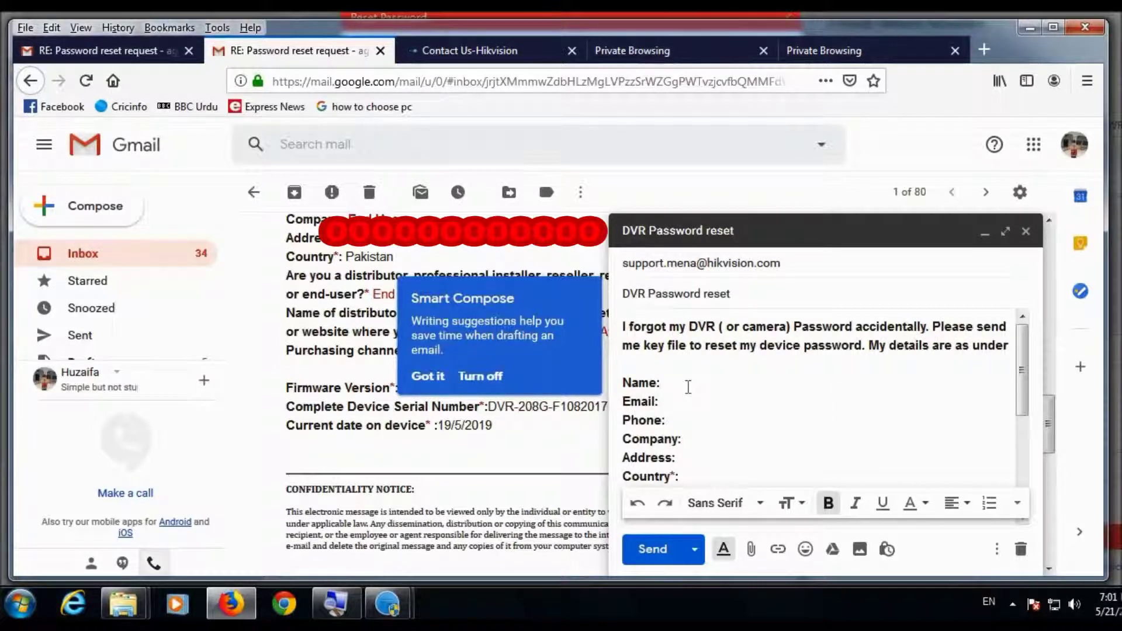
pyautogui.click(679, 436)
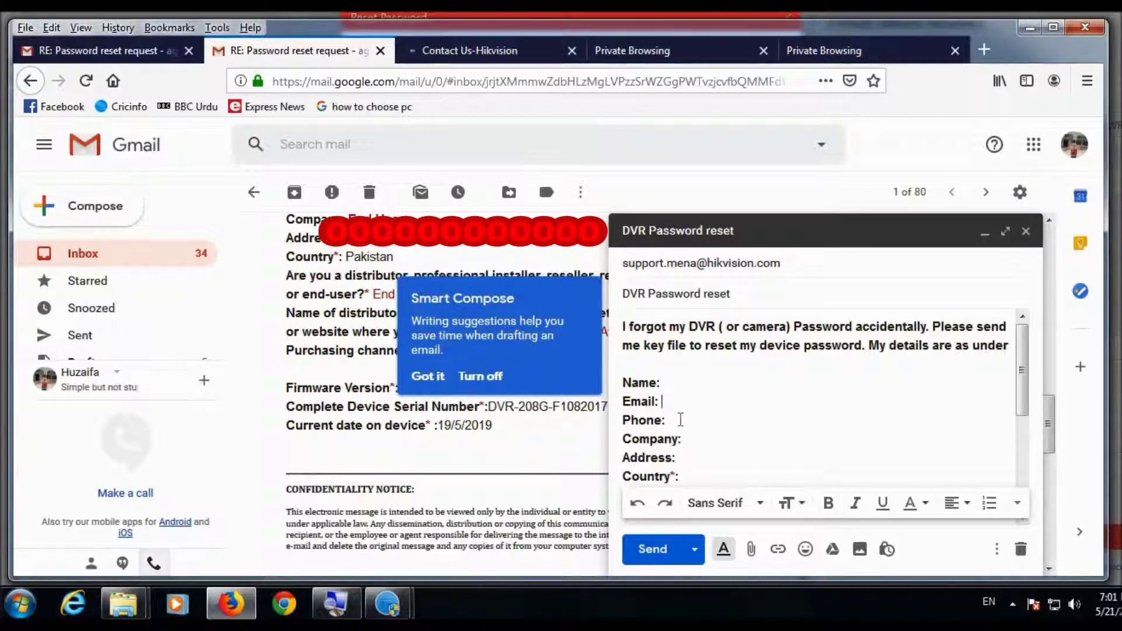
pyautogui.scroll(-1, 713, 430)
pyautogui.scroll(-1, 712, 429)
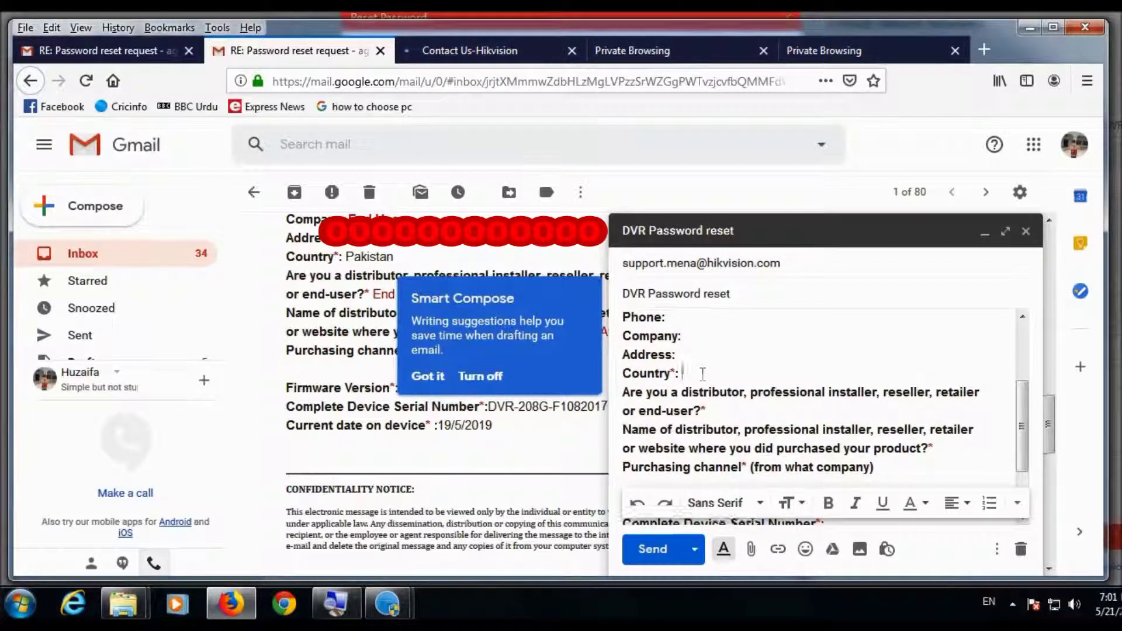
pyautogui.scroll(-1, 702, 375)
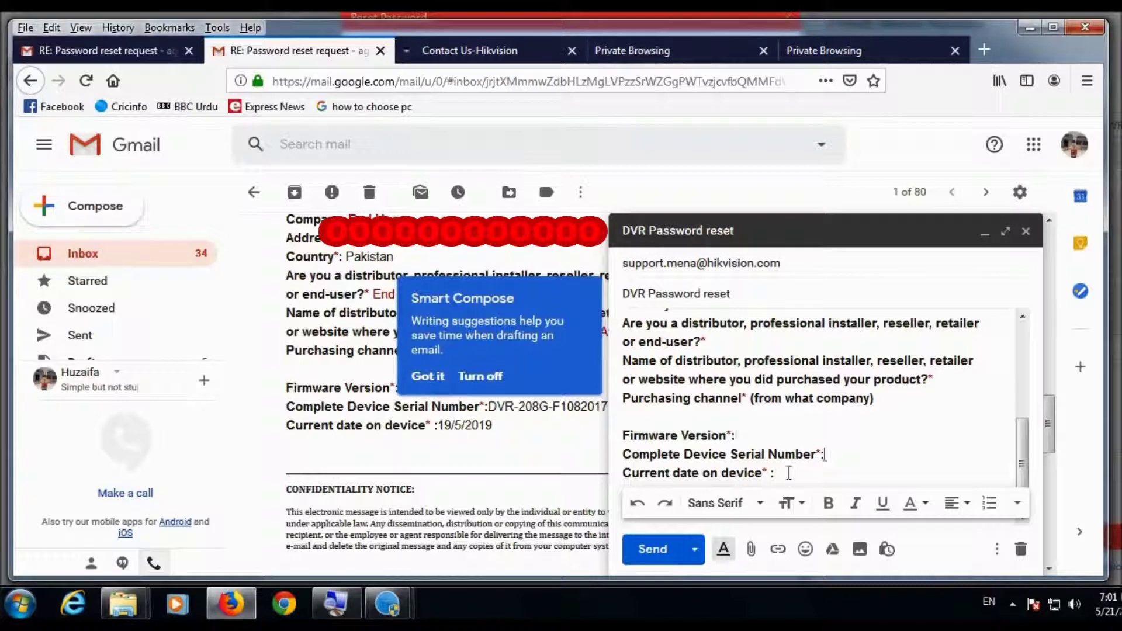
pyautogui.click(788, 473)
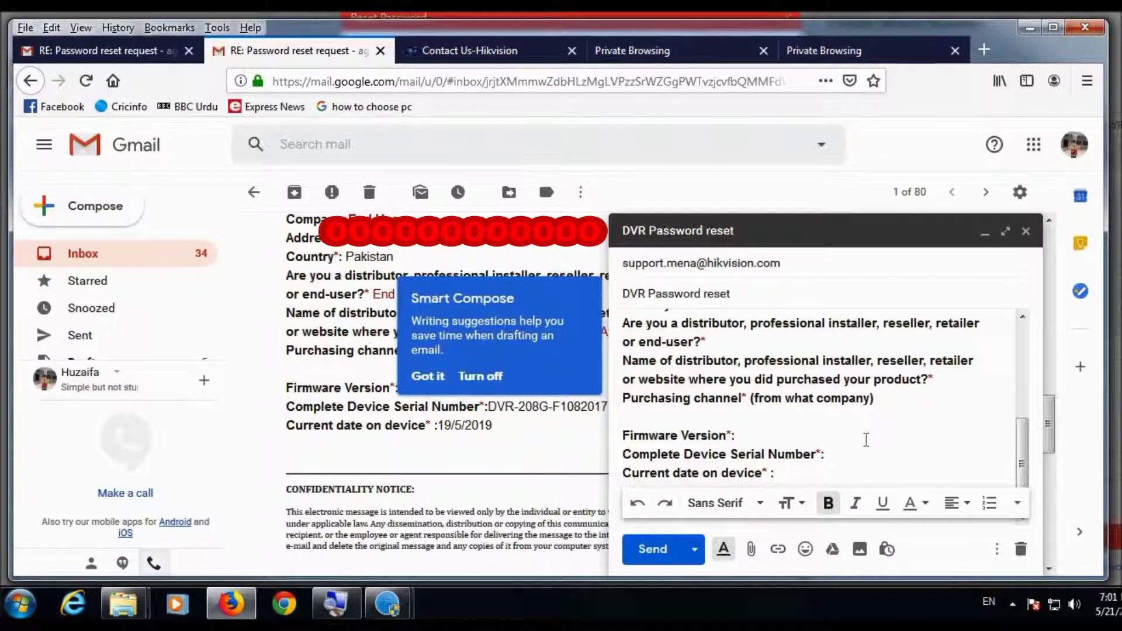
pyautogui.scroll(5, 867, 439)
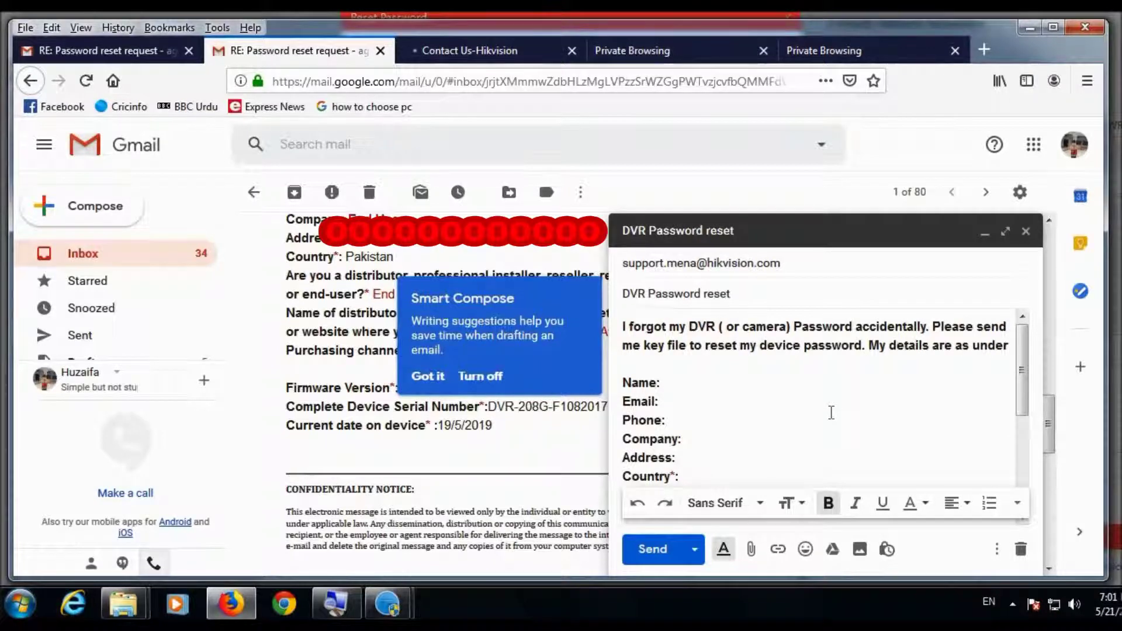
pyautogui.scroll(-2, 834, 409)
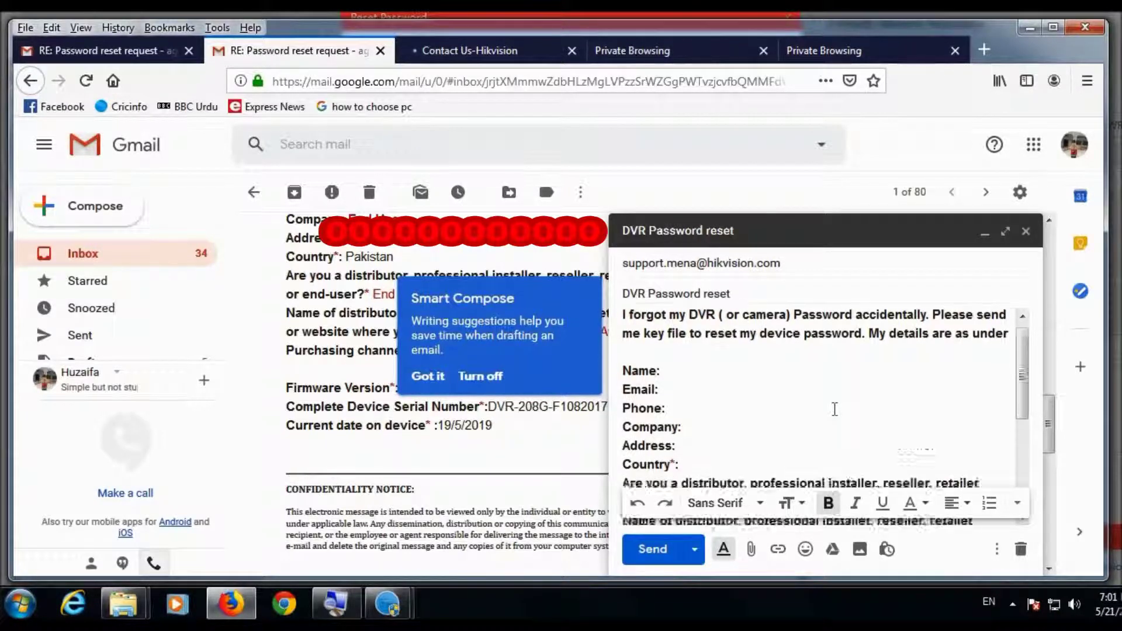
pyautogui.click(651, 550)
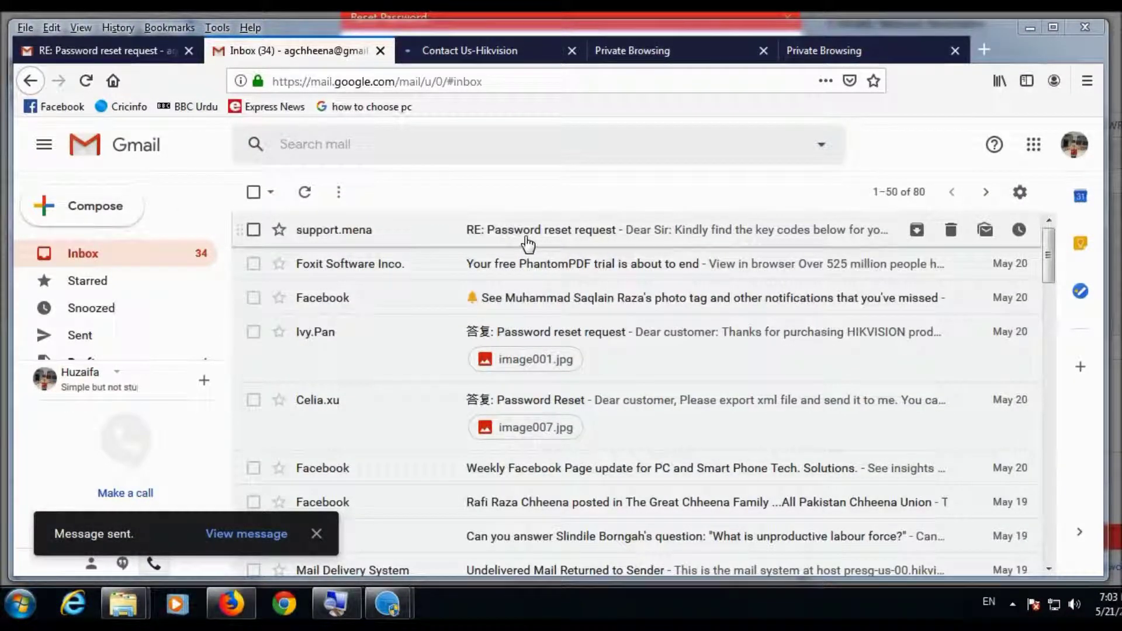
# - Open Hikvision's reply and copy the reset key code dated 05/21/2019
pyautogui.click(527, 242)
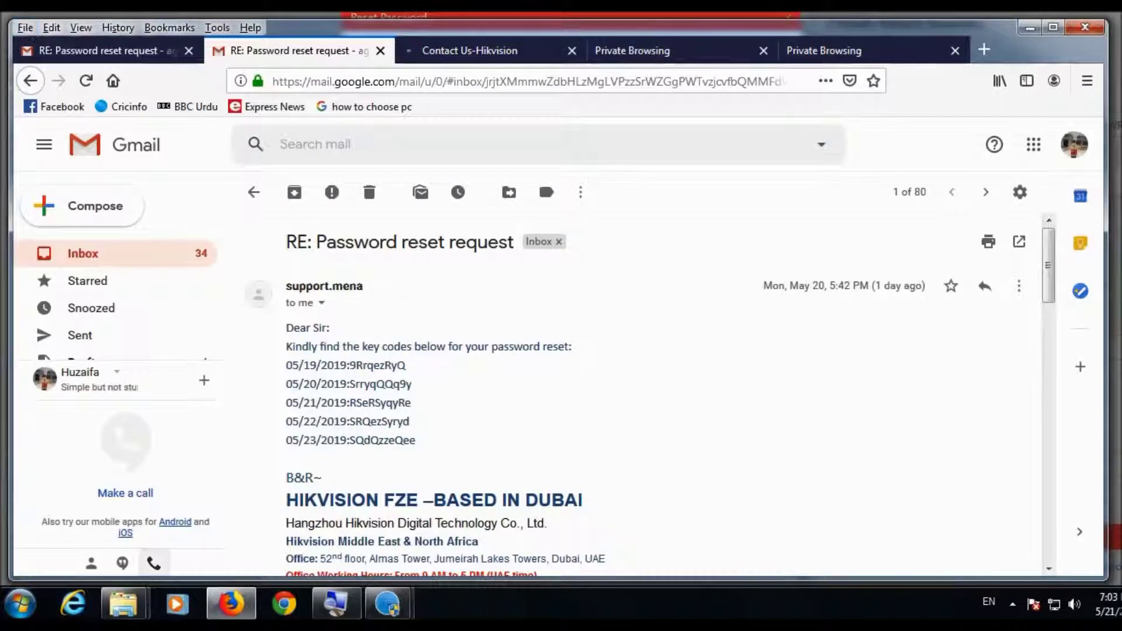
pyautogui.scroll(-3, 365, 246)
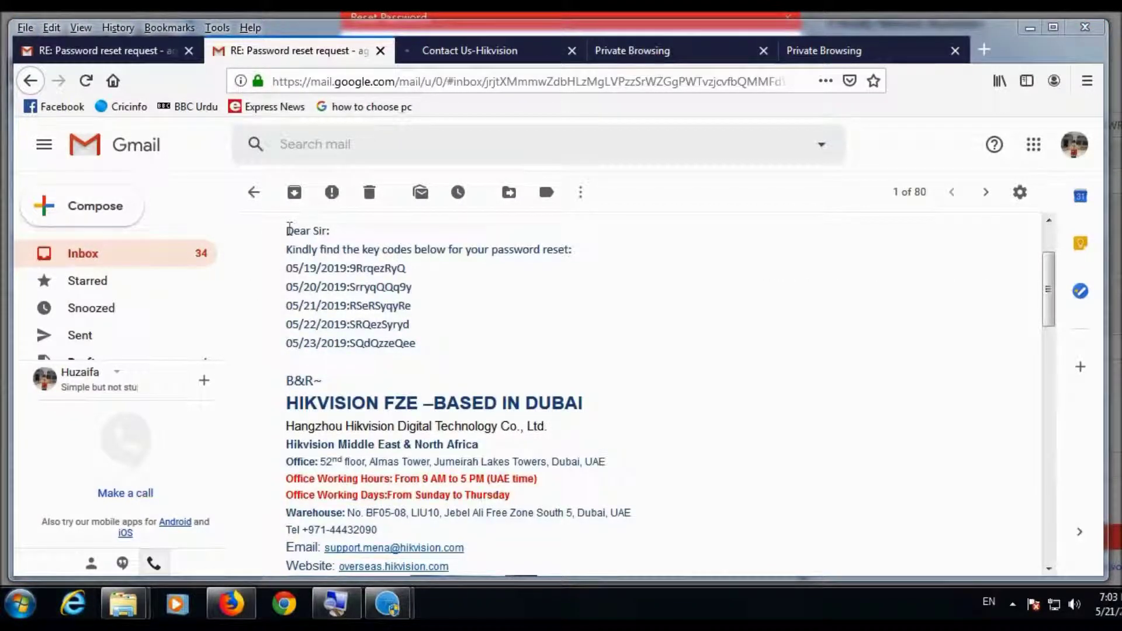
pyautogui.moveTo(289, 229); pyautogui.dragTo(496, 354)
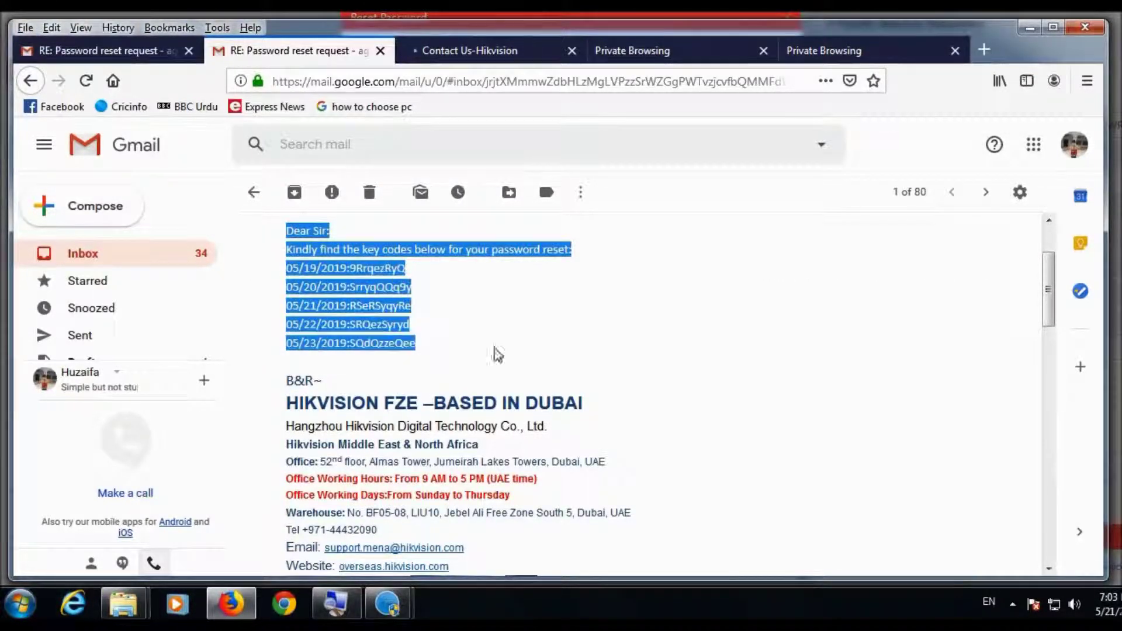
pyautogui.click(621, 354)
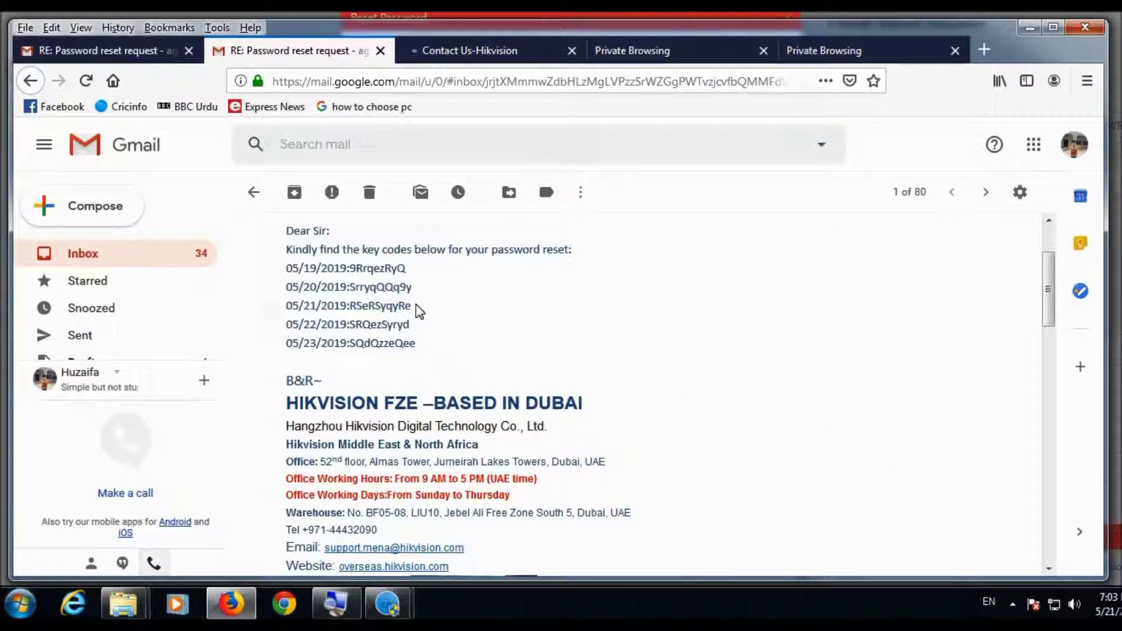
pyautogui.moveTo(415, 306); pyautogui.dragTo(357, 309)
pyautogui.rightClick(355, 304)
pyautogui.click(388, 316)
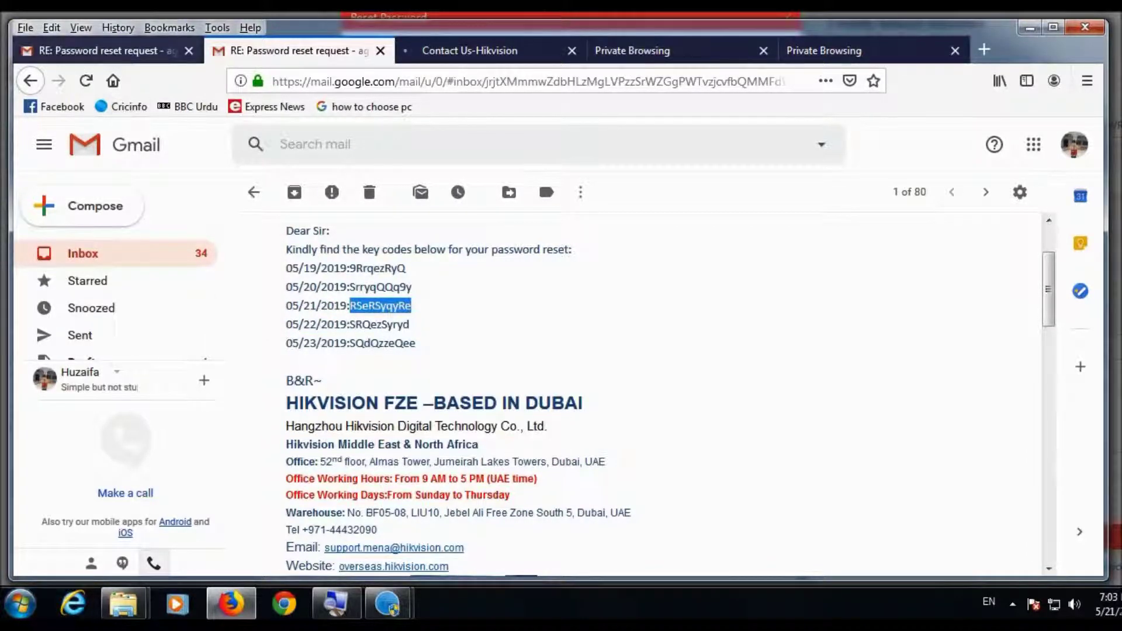
pyautogui.click(390, 604)
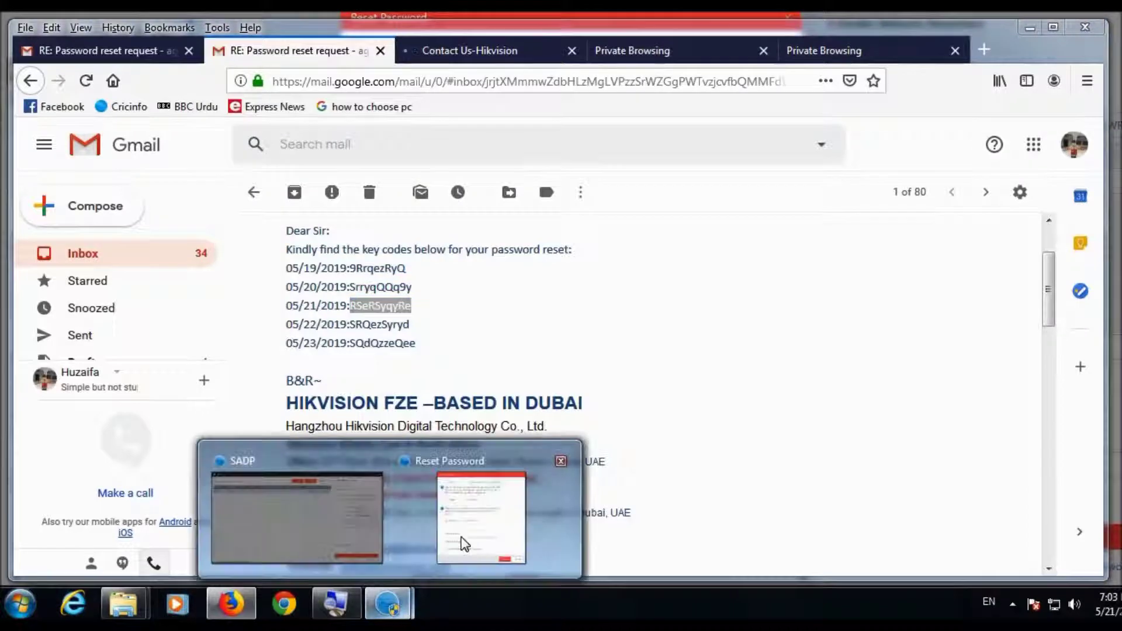
# - Paste the 05/21/2019 key code into the Reset Password dialog and move to the new password fields
pyautogui.click(465, 543)
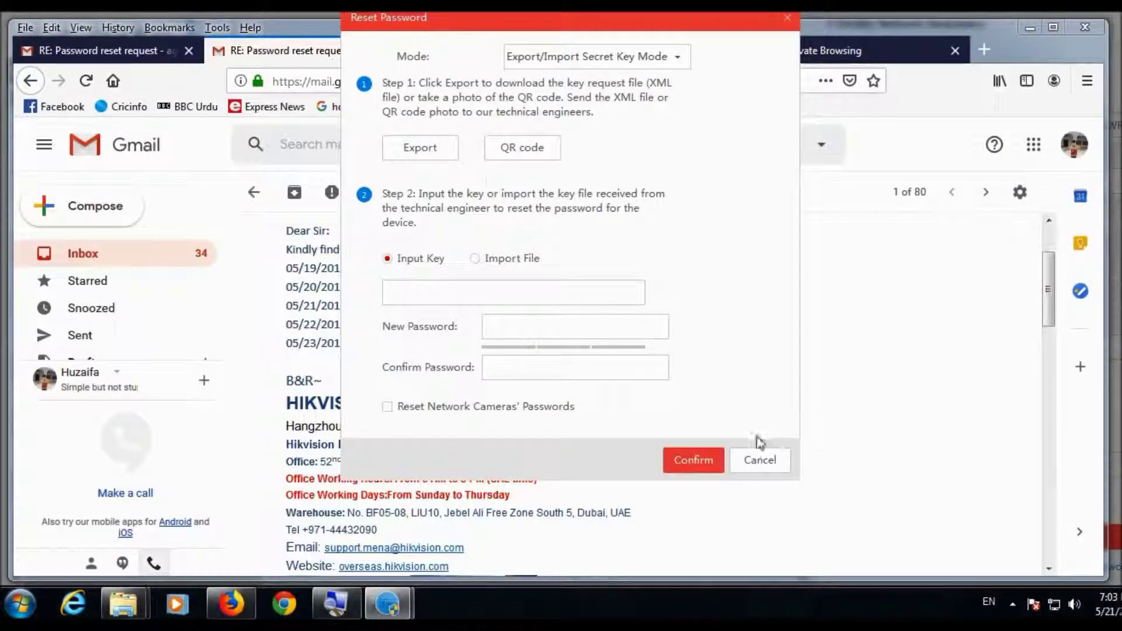
pyautogui.rightClick(524, 293)
pyautogui.click(591, 382)
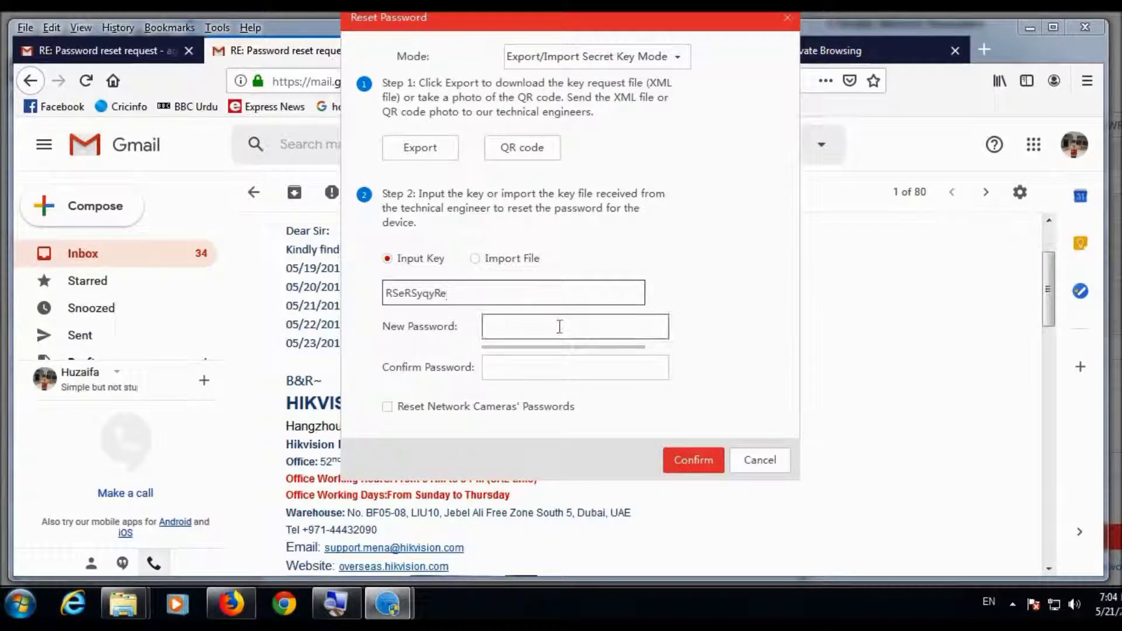
pyautogui.click(560, 327)
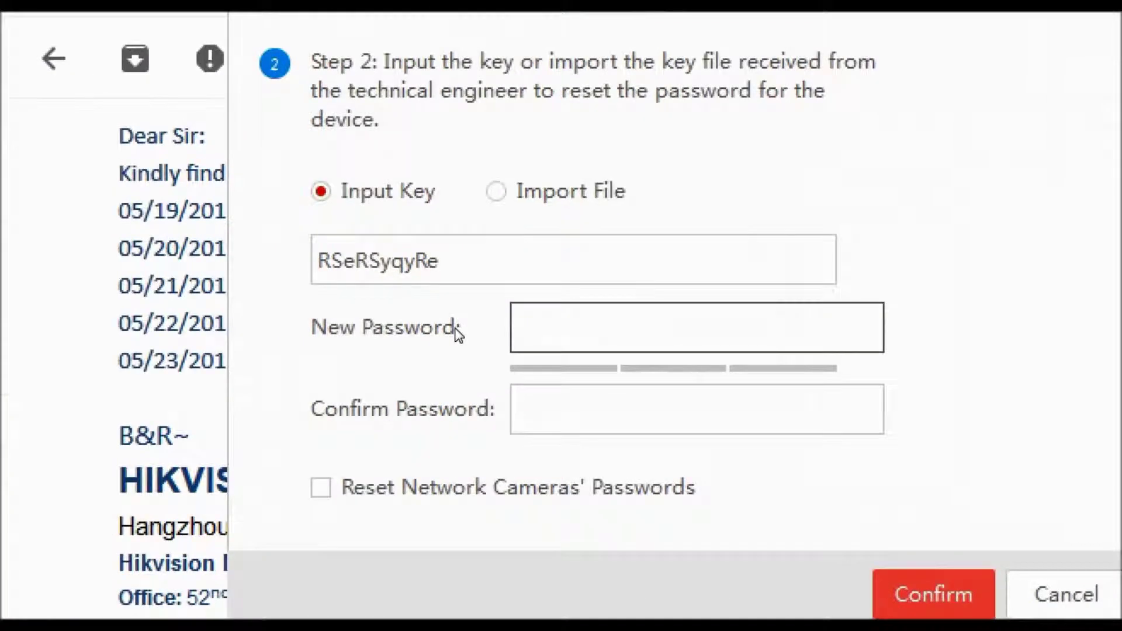
pyautogui.press('Tab')
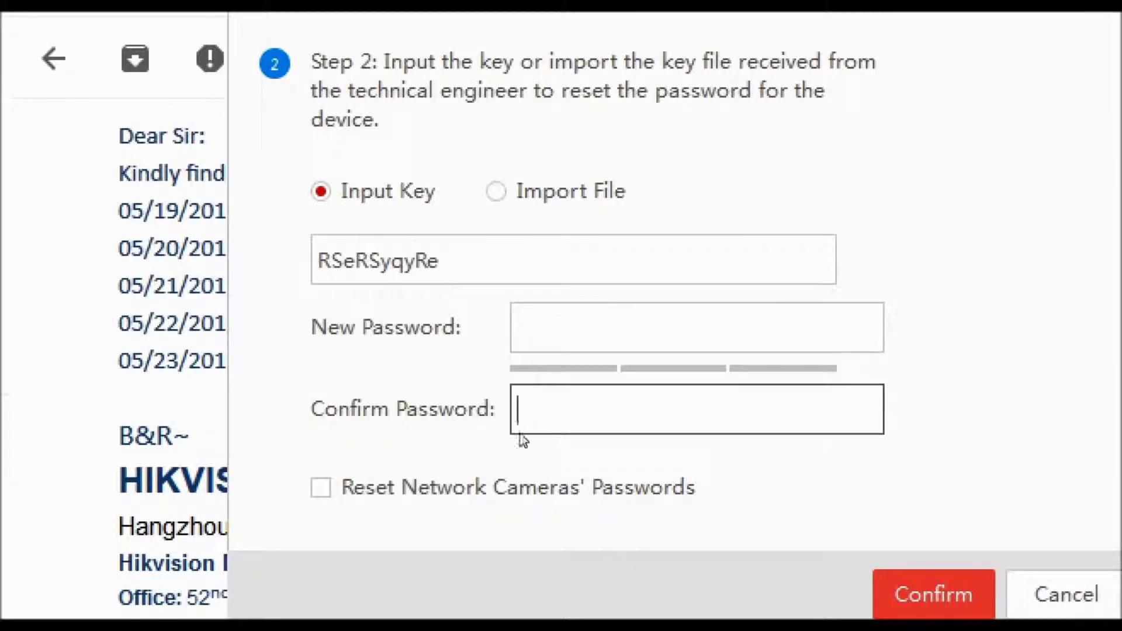